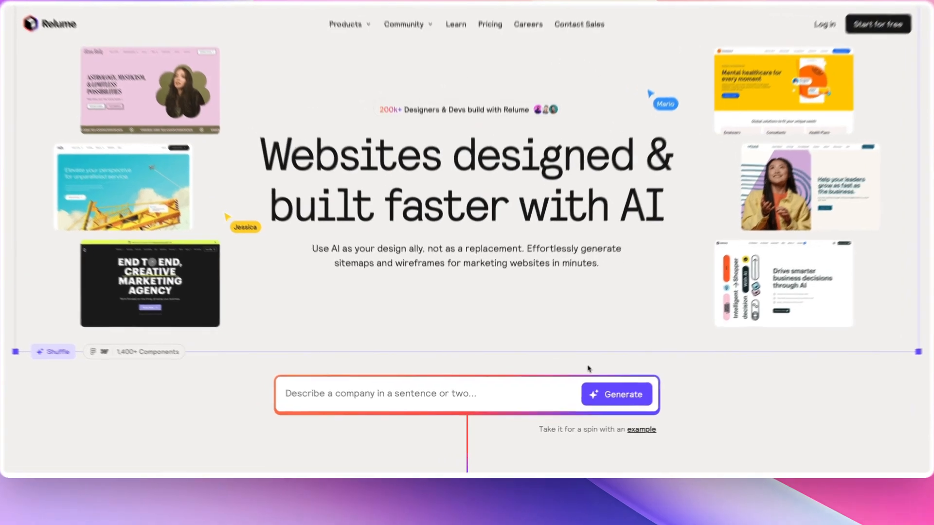
- Launch the AI website generator from the landing page's prompt box
scroll(577, 372, "down", 2)
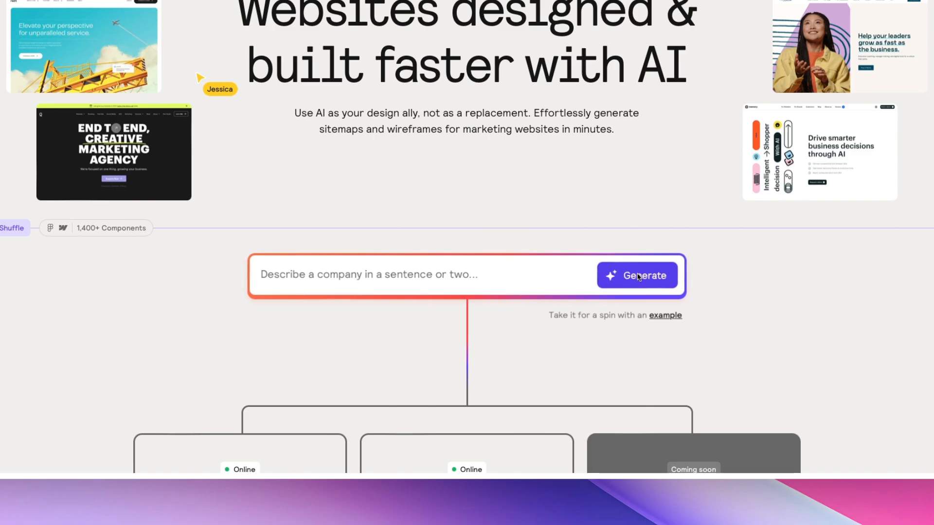
left_click(641, 276)
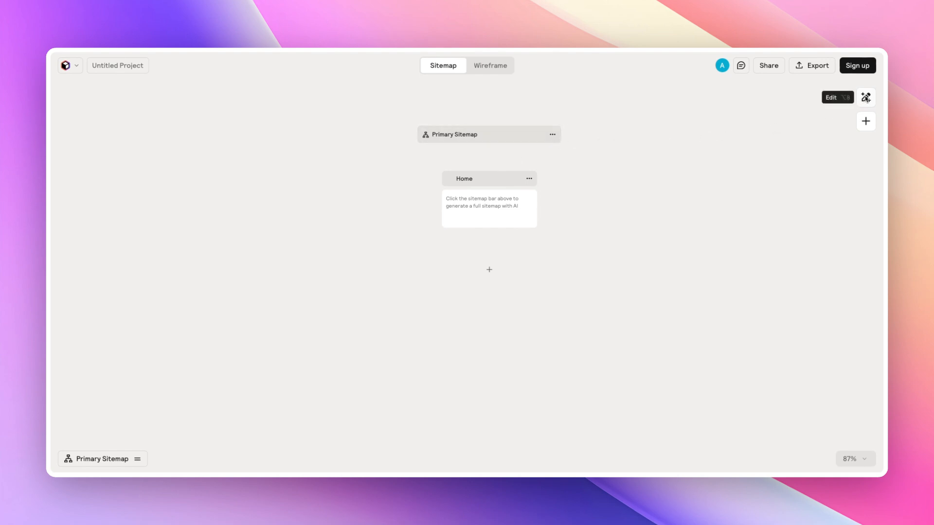
- Open the AI sitemap panel and generate a sitemap for a SaaS app that designs websites with AI
left_click(866, 97)
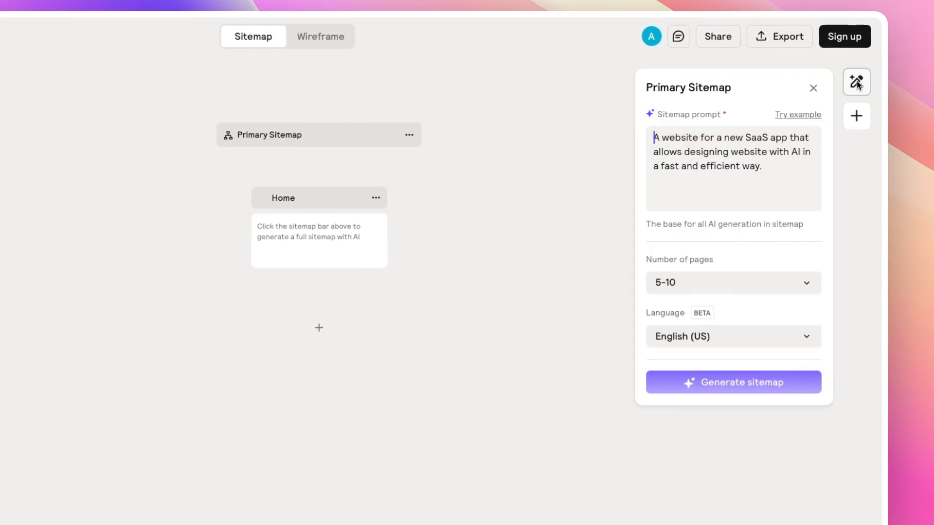
left_click(734, 382)
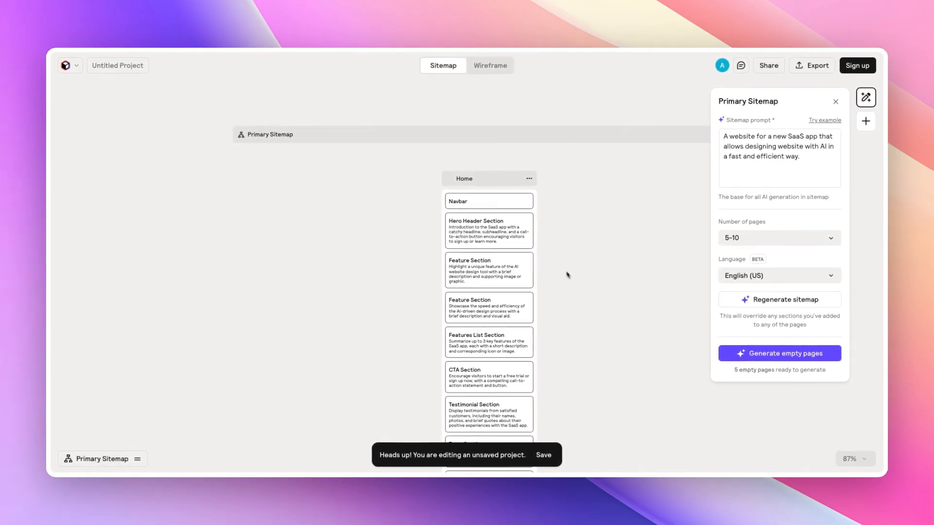
- Examine the generated Home page sections and the empty child pages below it
scroll(563, 258, "down", 6)
scroll(564, 257, "down", 2)
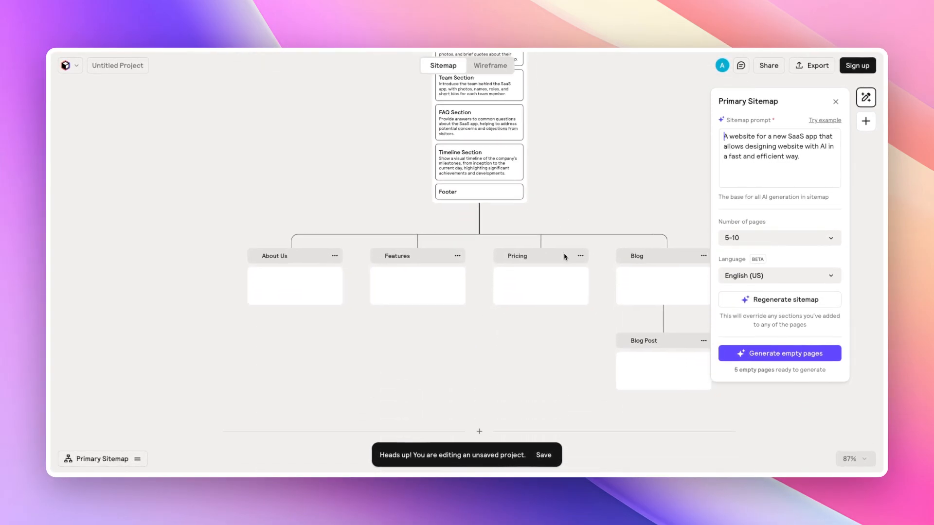
mouse_move(562, 259)
scroll(516, 269, "up", 7)
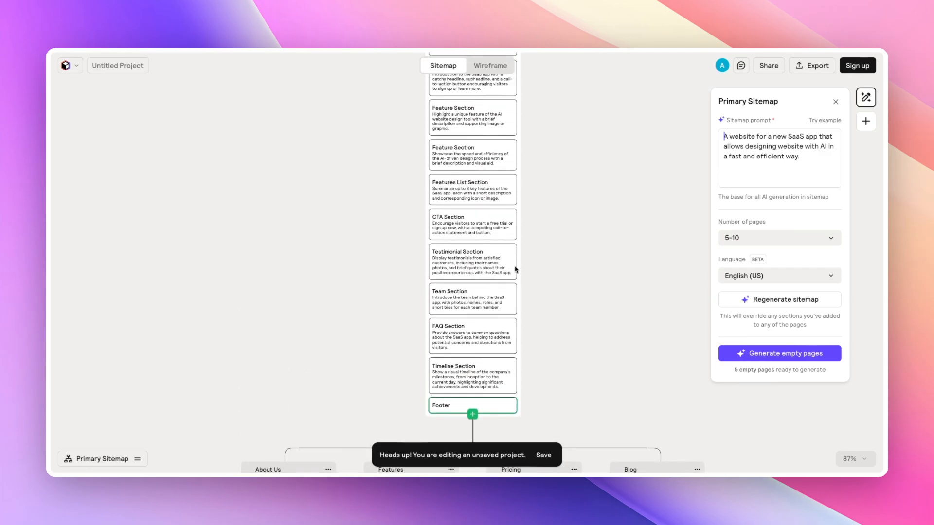
scroll(475, 240, "up", 5)
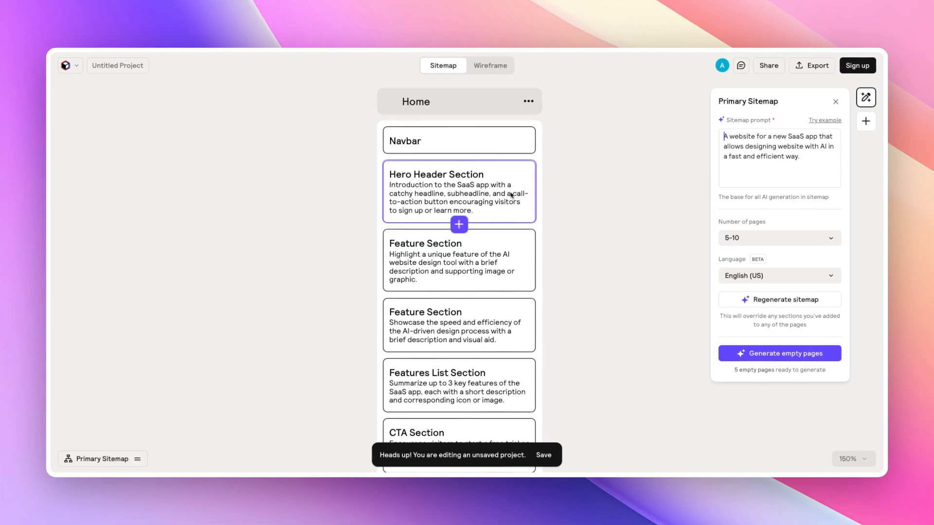
scroll(506, 193, "up", 3)
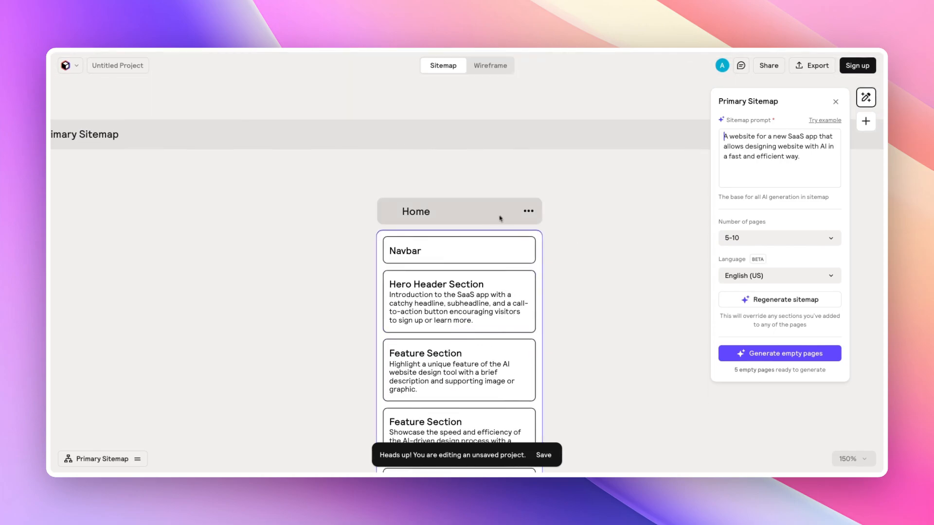
scroll(501, 218, "down", 5)
scroll(502, 217, "down", 5)
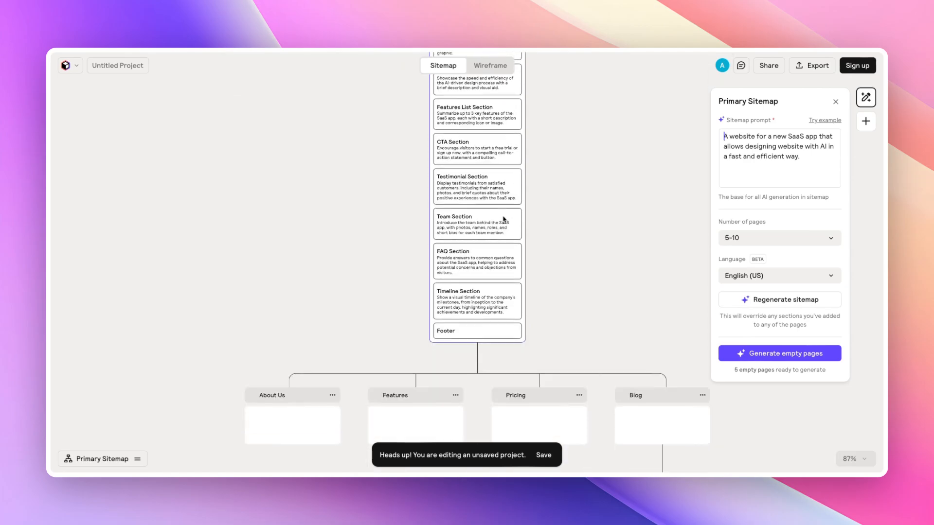
- Generate sections for all the empty pages of the sitemap
left_click(782, 356)
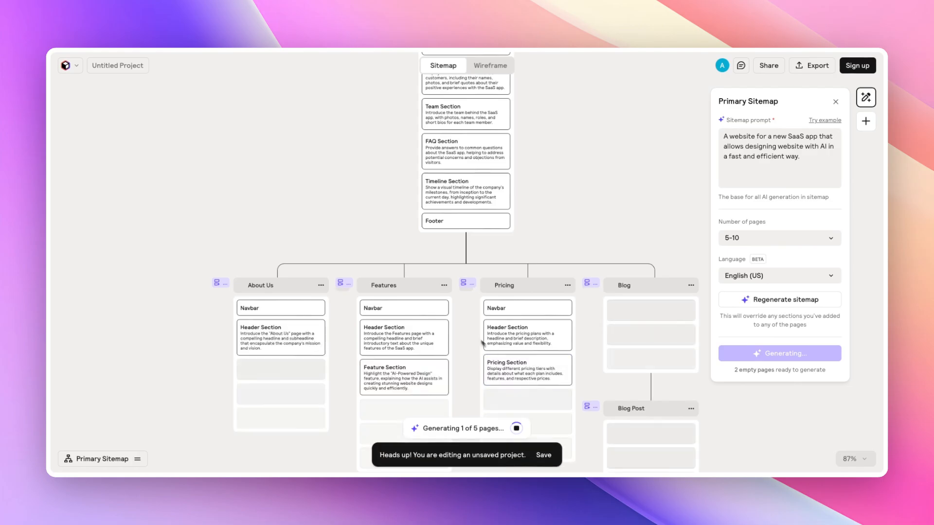
scroll(472, 319, "down", 3)
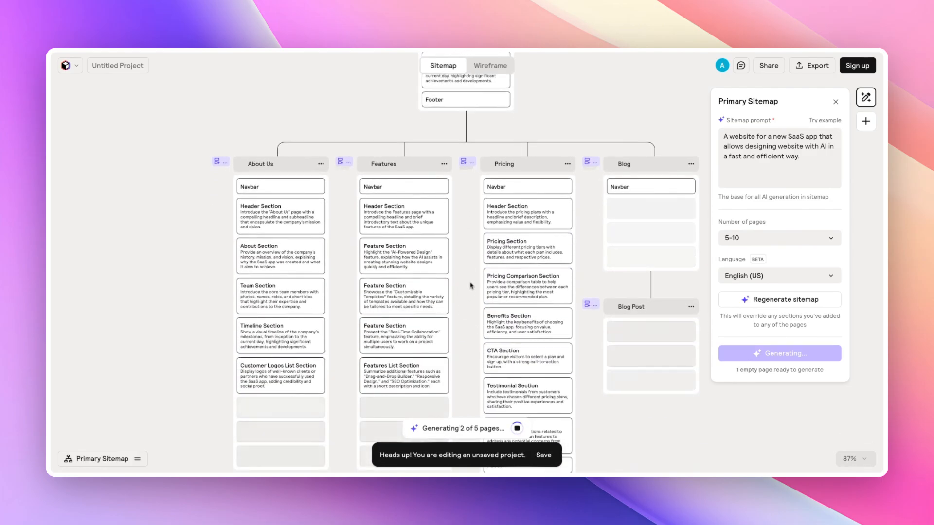
scroll(468, 273, "down", 1)
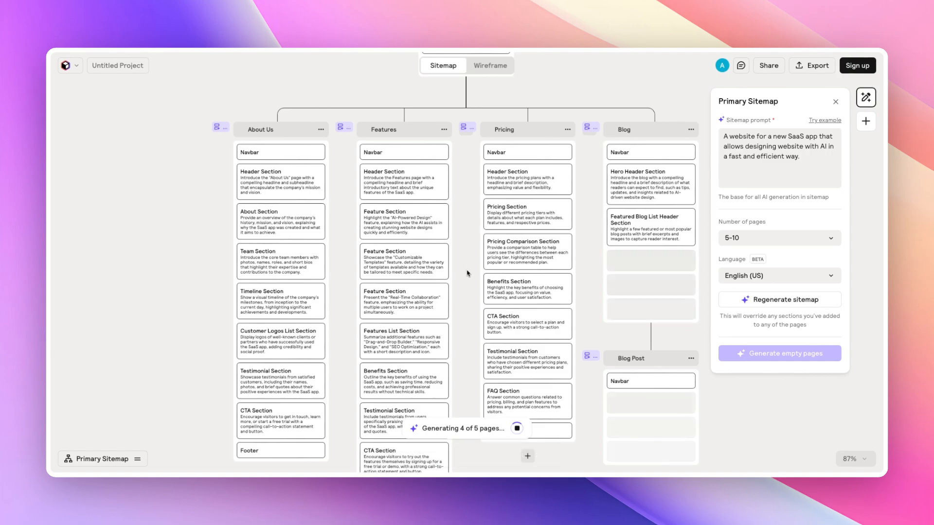
- Review the Home page's section cards close up
scroll(467, 272, "up", 1)
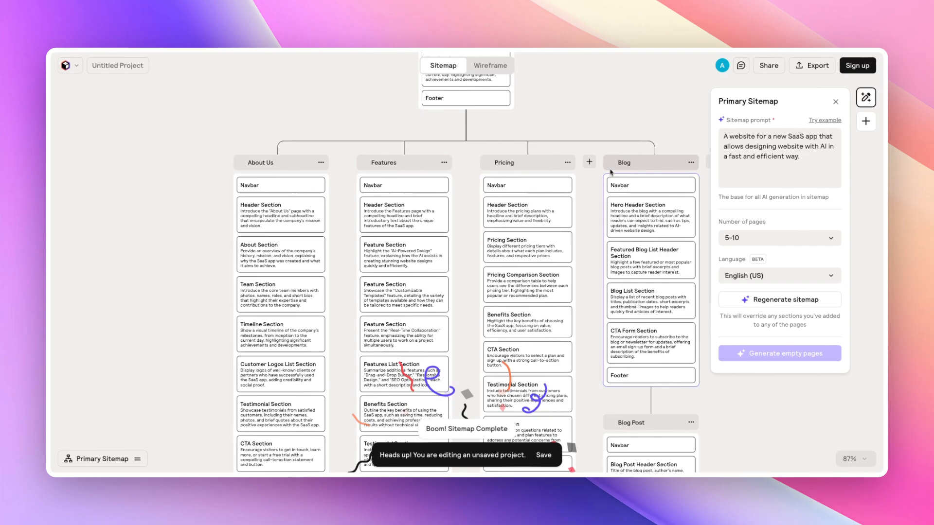
scroll(546, 221, "up", 15)
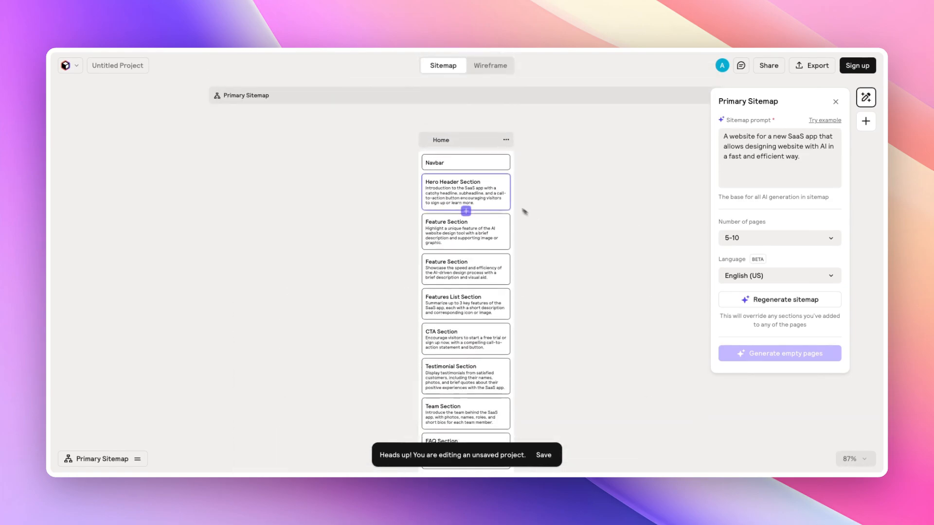
scroll(484, 182, "up", 5)
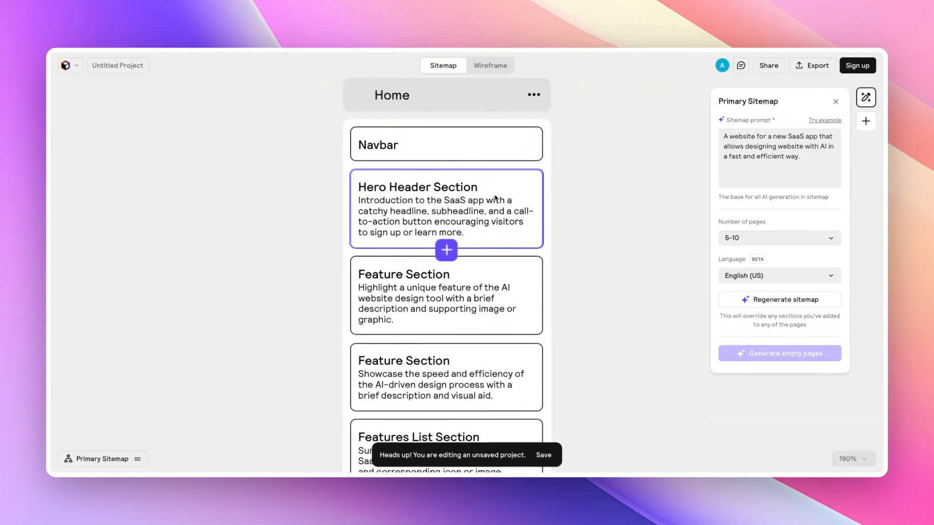
scroll(495, 198, "down", 1)
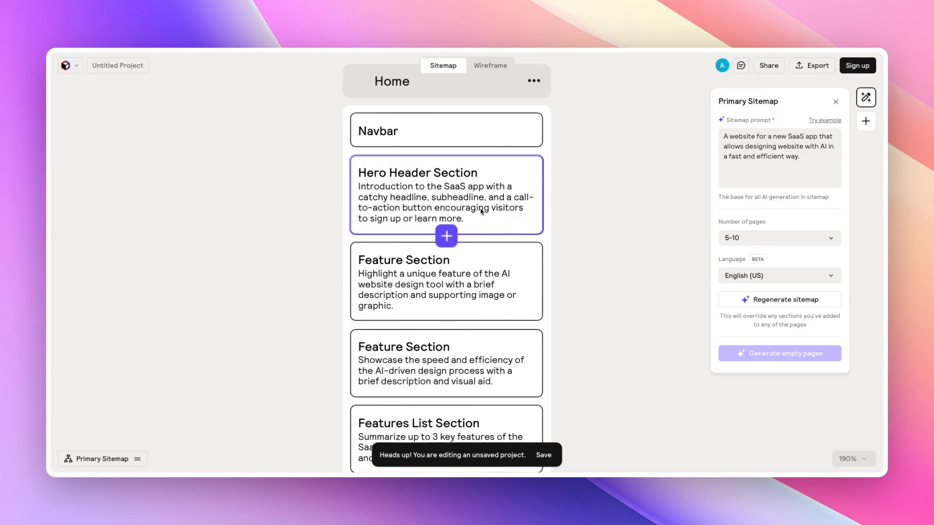
scroll(481, 210, "down", 1)
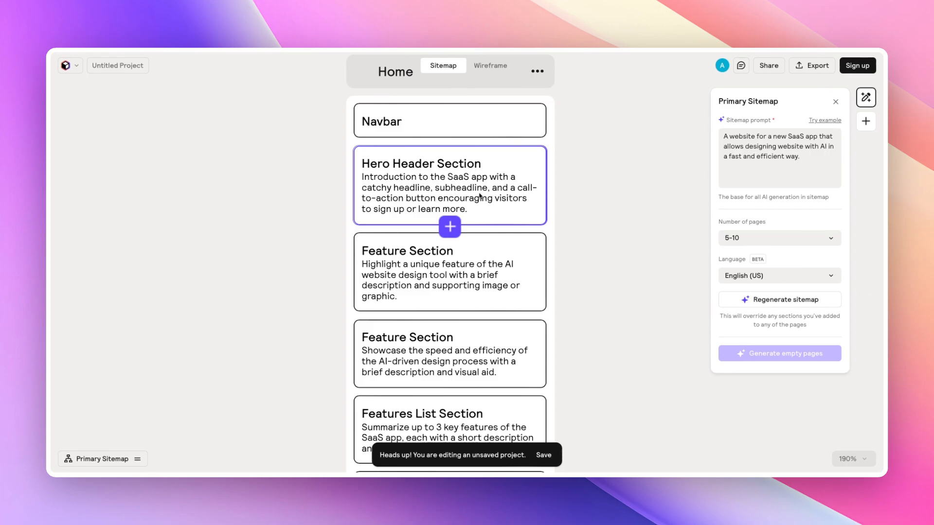
scroll(479, 196, "down", 3)
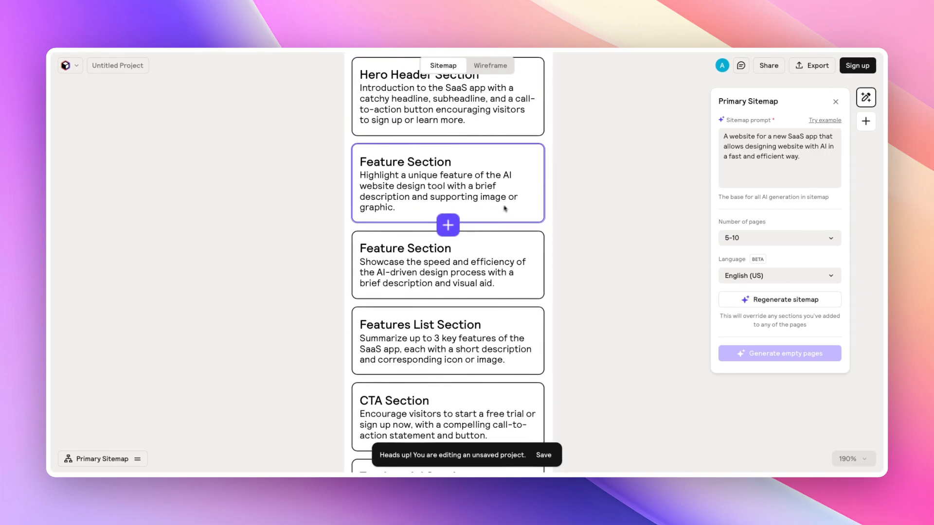
scroll(498, 252, "down", 2)
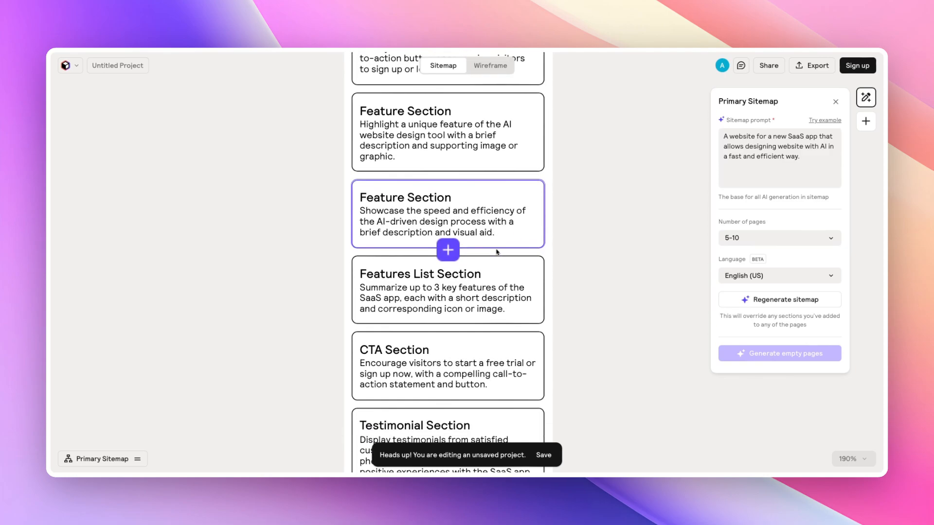
scroll(497, 252, "down", 4)
scroll(497, 252, "down", 3)
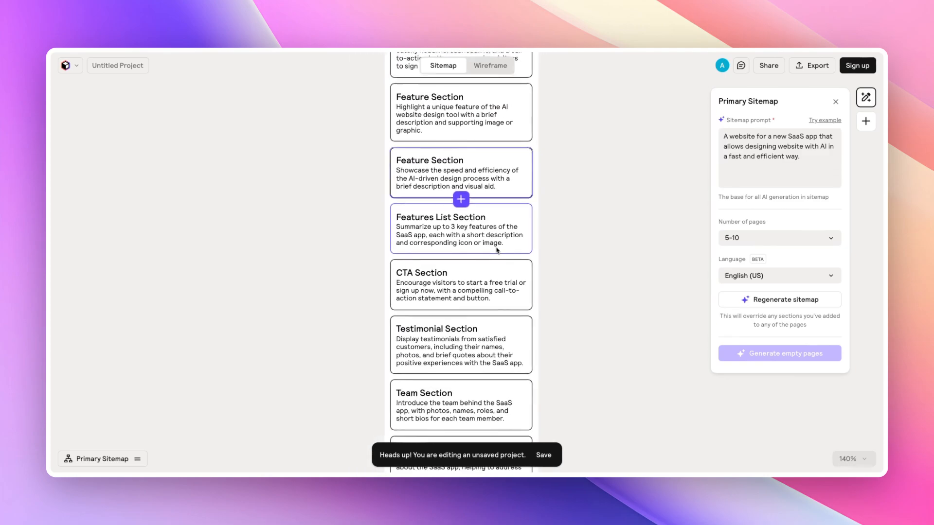
scroll(497, 251, "down", 5)
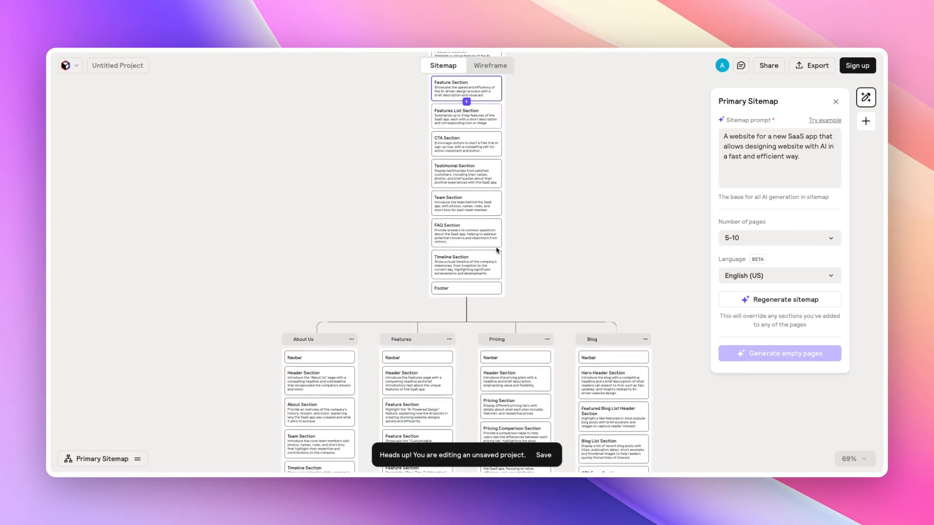
- Browse the generated sections of the About Us, Features, Pricing, Blog and Blog Post pages
scroll(497, 251, "down", 2)
scroll(498, 251, "up", 4)
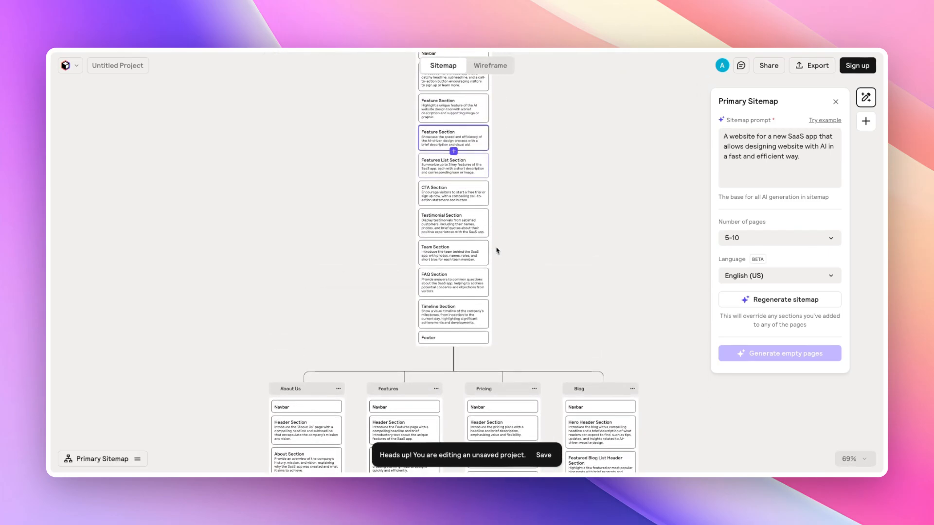
scroll(497, 250, "up", 3)
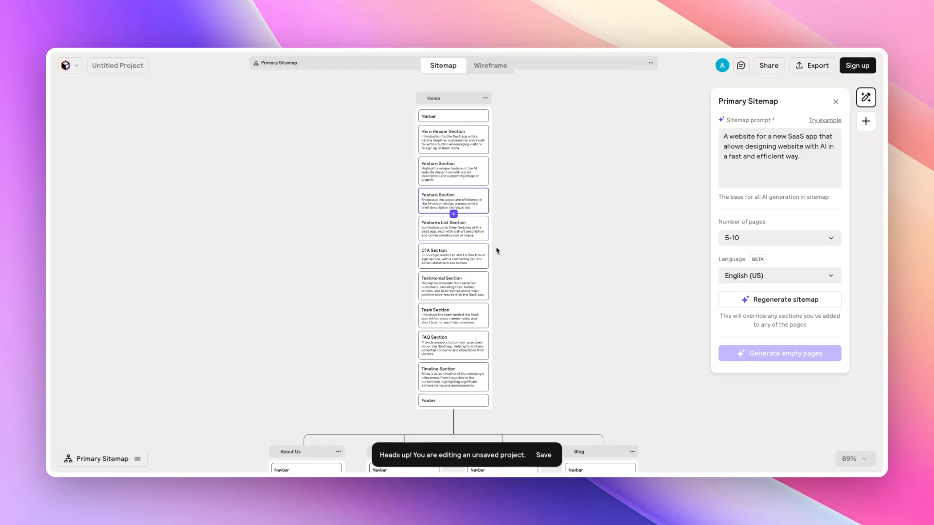
scroll(496, 251, "down", 12)
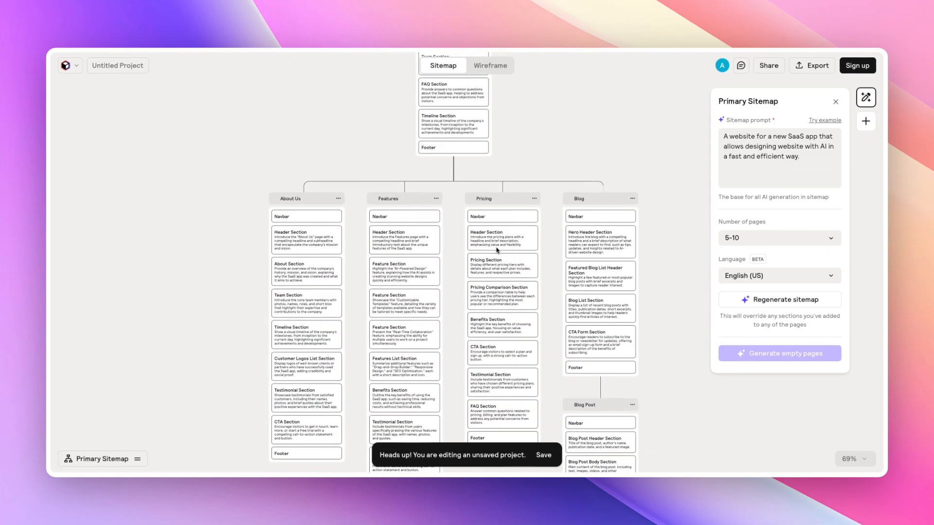
scroll(438, 165, "up", 5)
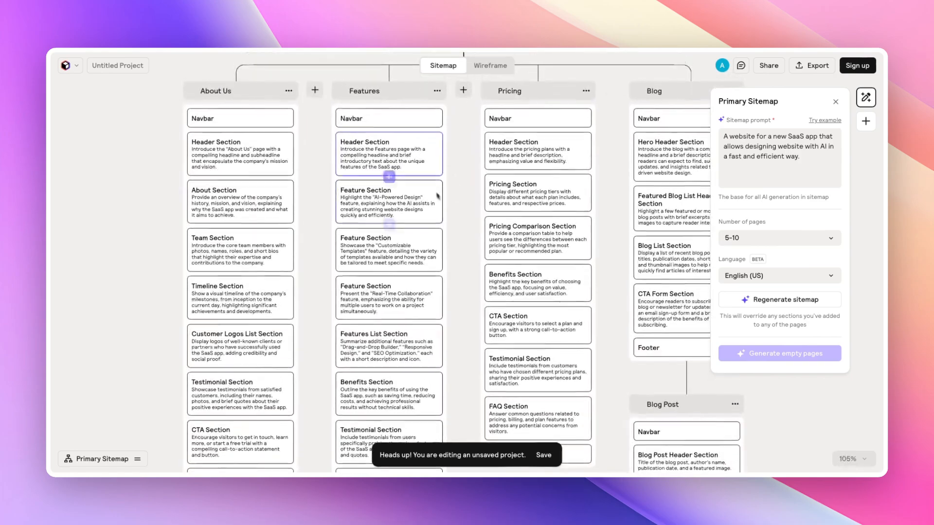
scroll(463, 193, "up", 2)
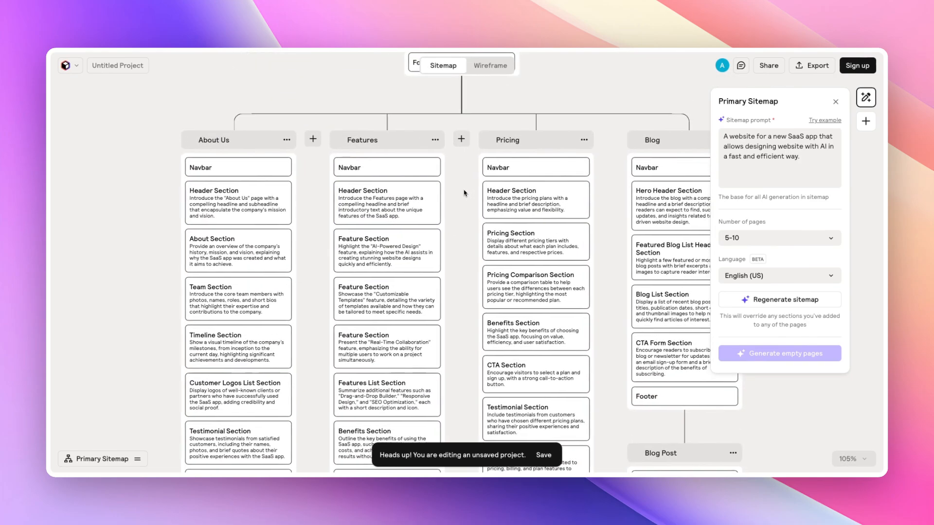
scroll(463, 193, "right", 2)
scroll(464, 193, "down", 12)
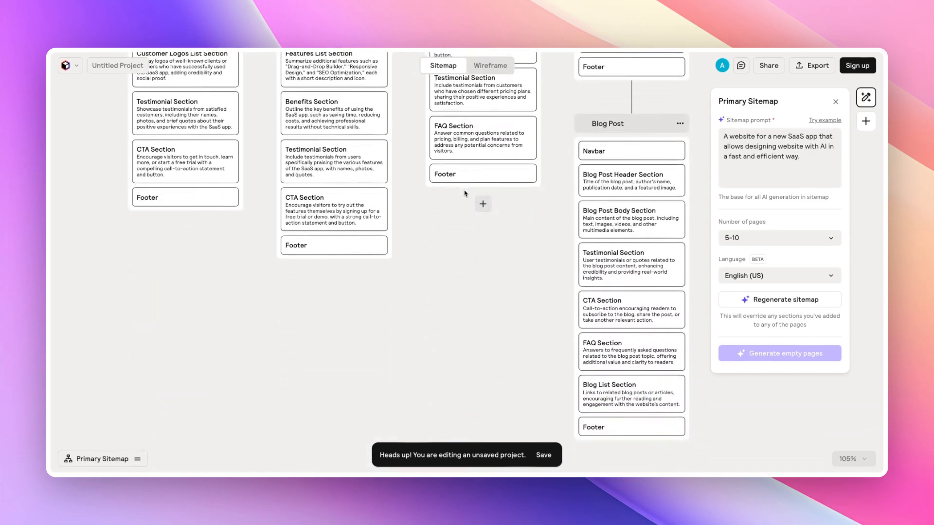
scroll(465, 193, "down", 3)
scroll(465, 193, "up", 10)
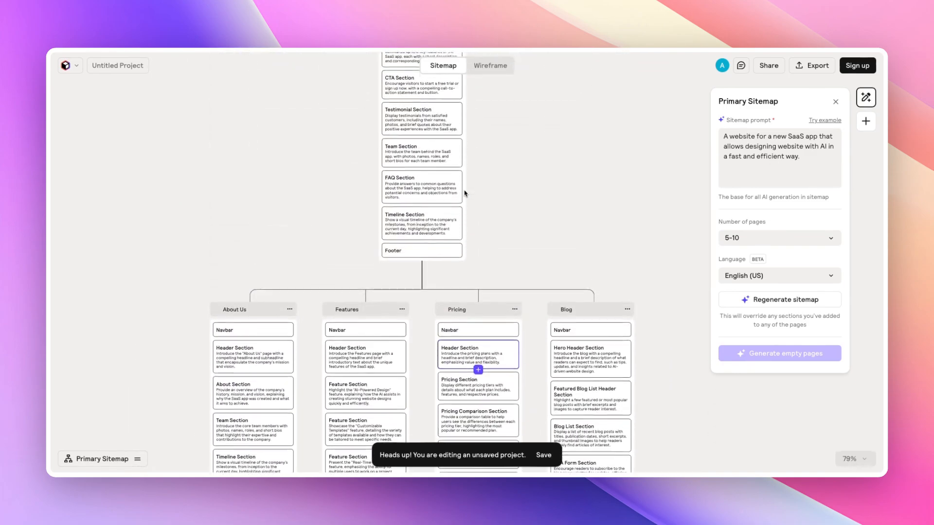
scroll(465, 193, "up", 8)
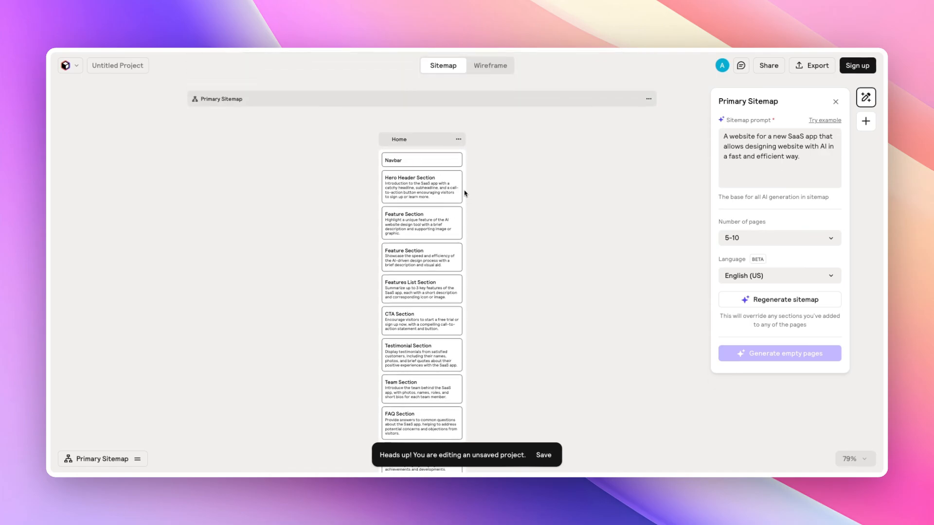
scroll(406, 189, "up", 5)
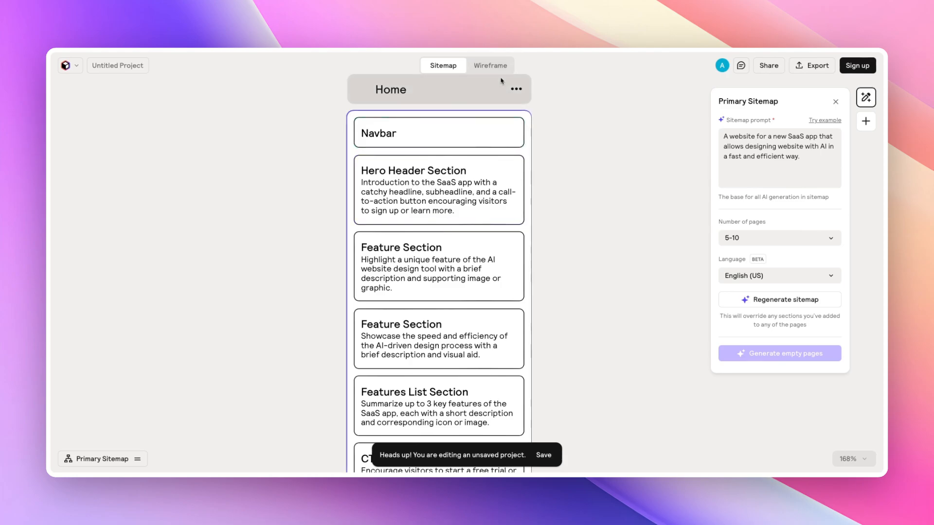
- Append "Your personal notes." to the Hero Header Section's description
double_click(448, 186)
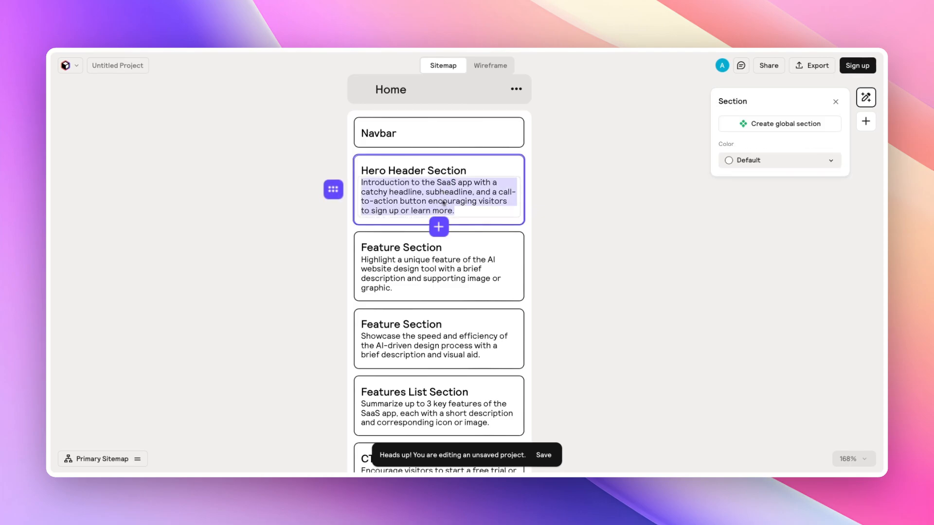
left_click(467, 210)
type("Yo")
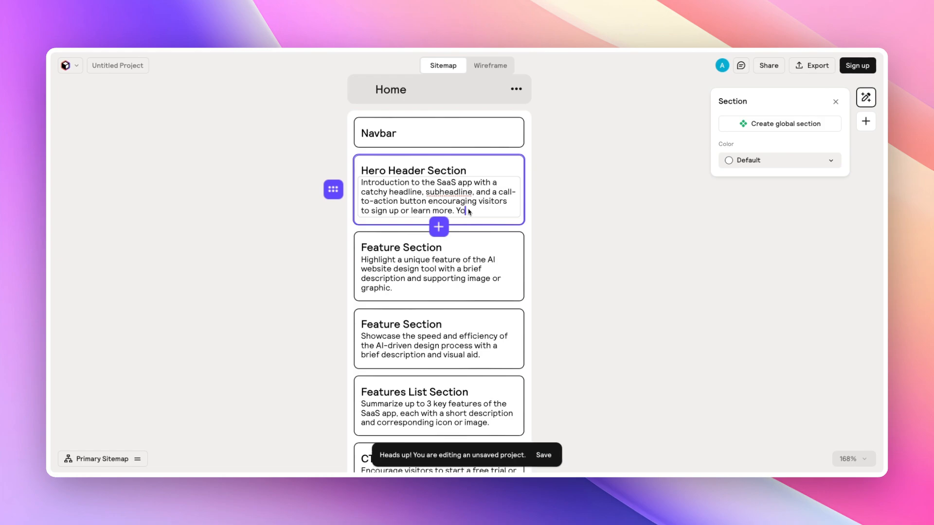
type("ur personal note")
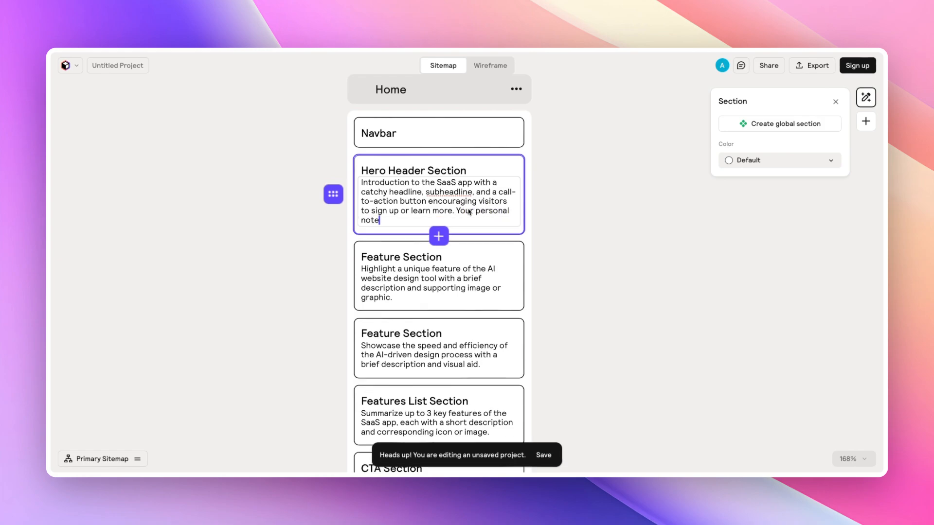
type("s-")
key("BackSpace")
type(".")
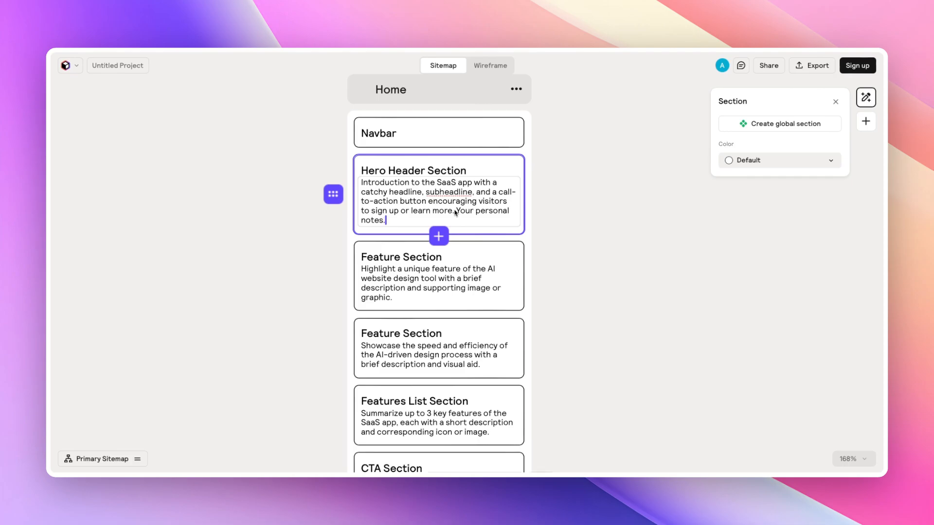
- Clear the entire description text of the Hero Header Section and deselect it
left_click_drag(416, 220, 372, 190)
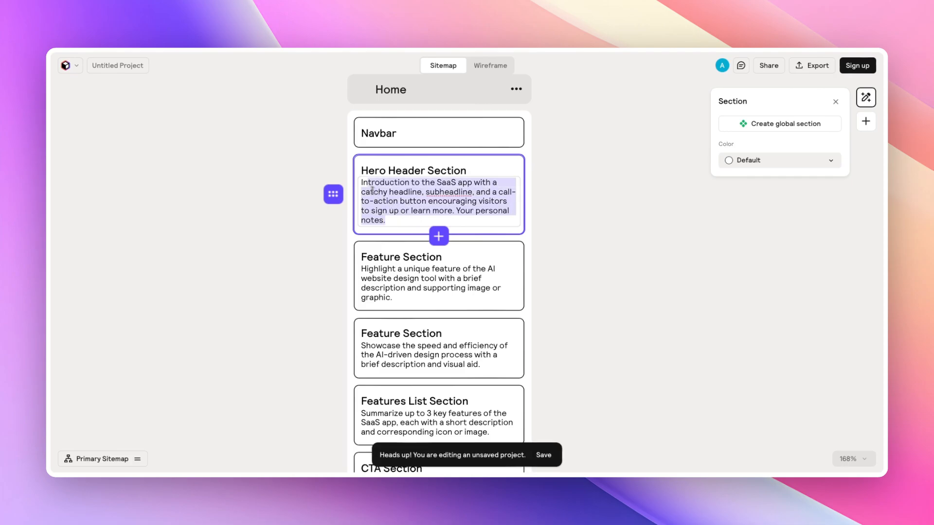
key("BackSpace")
left_click(535, 187)
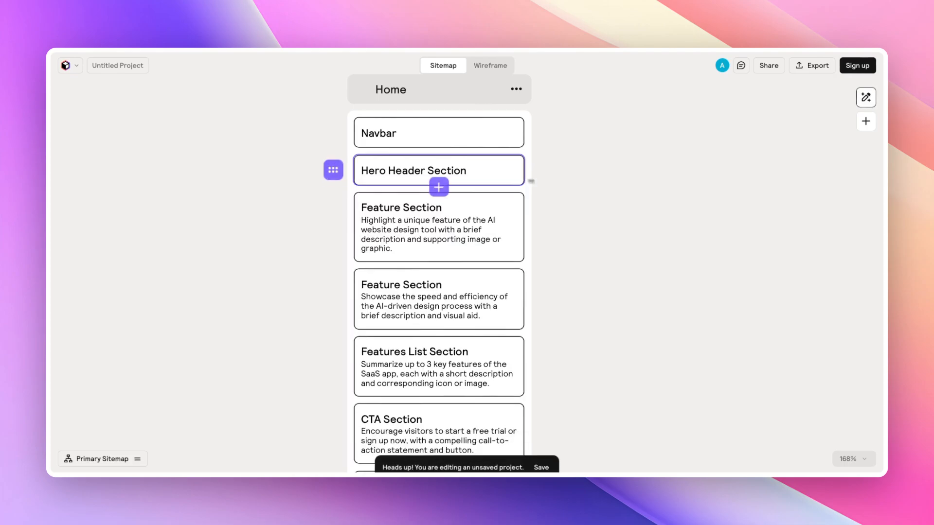
- Clear the description text of the first Feature Section and deselect it
triple_click(423, 220)
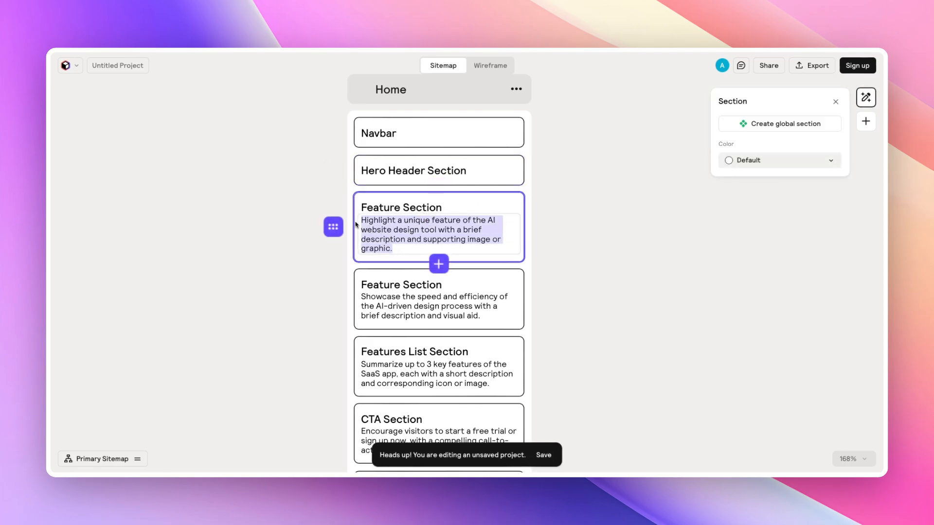
key("BackSpace")
left_click(593, 212)
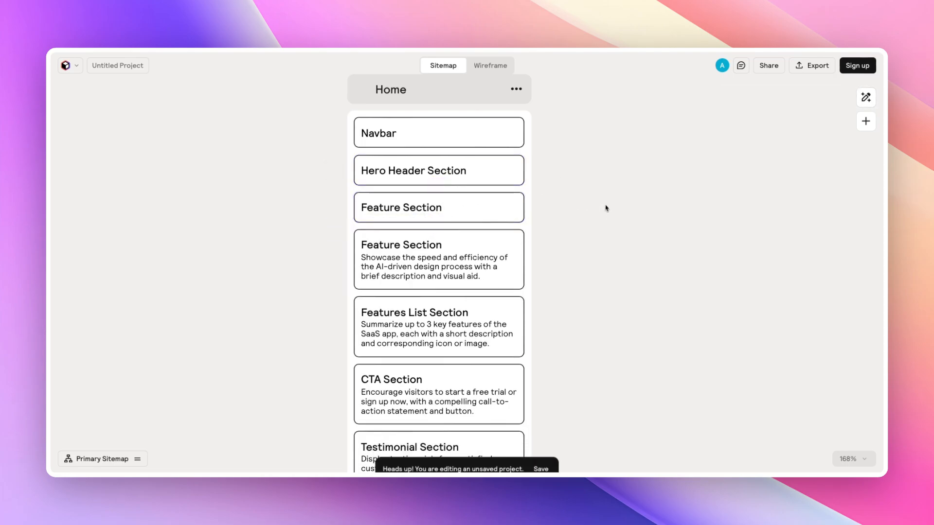
- Rearrange the Home sections, moving the emptied Feature Section down one place and the Hero Header Section below the other Feature Section
left_click(364, 208)
left_click_drag(363, 208, 341, 278)
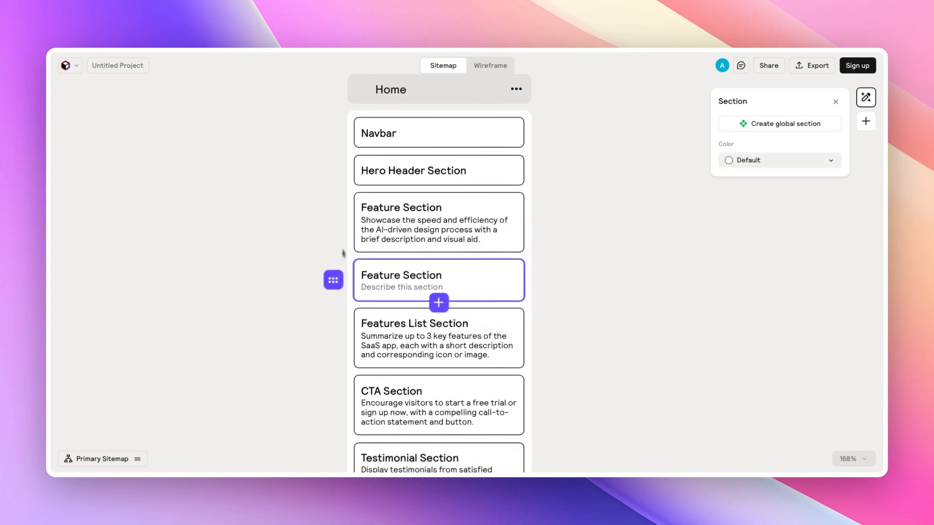
left_click(353, 169)
left_click_drag(334, 173, 354, 223)
scroll(375, 190, "down", 5)
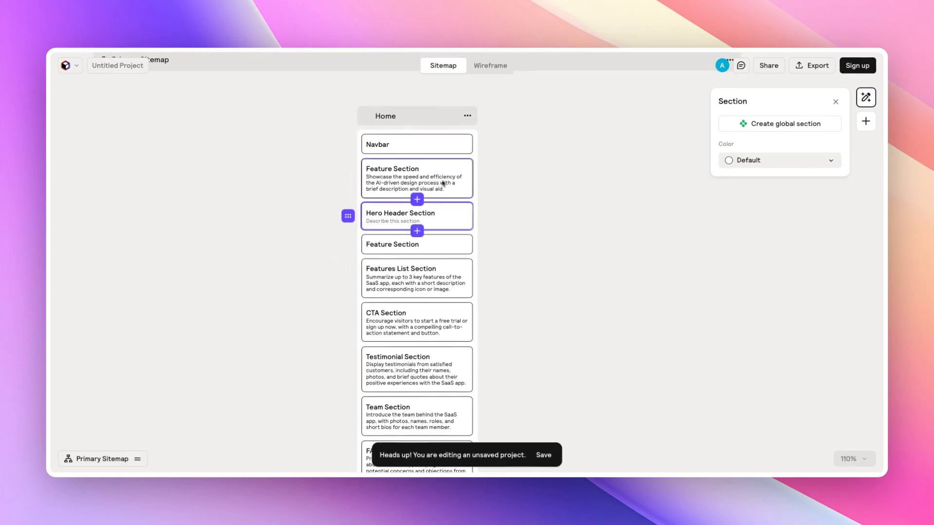
- Insert a new Hero Header section from the section library below the top Feature Section, then deselect it
left_click(443, 183)
left_click(866, 121)
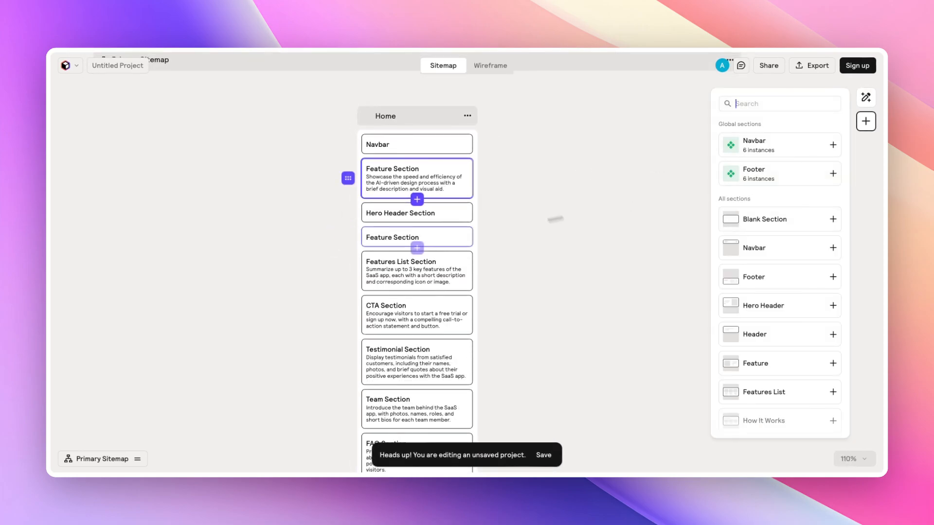
left_click(417, 200)
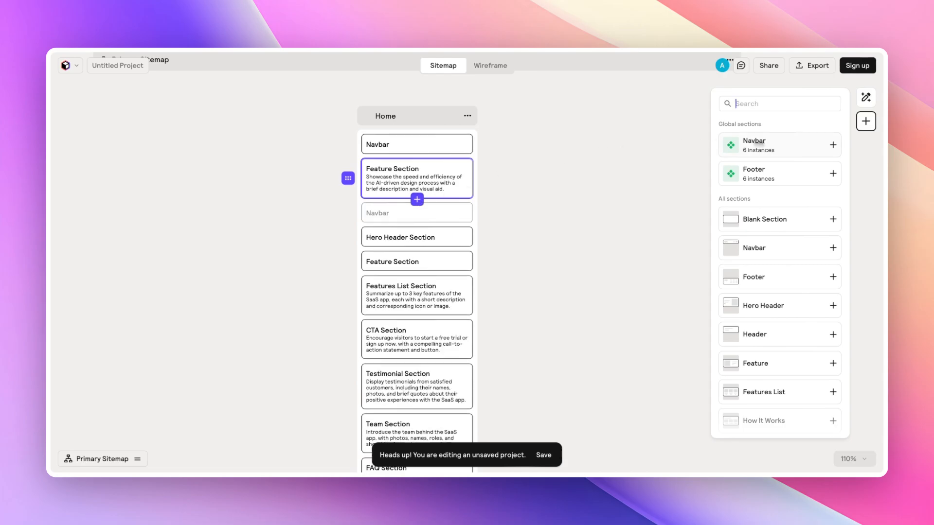
scroll(817, 147, "down", 5)
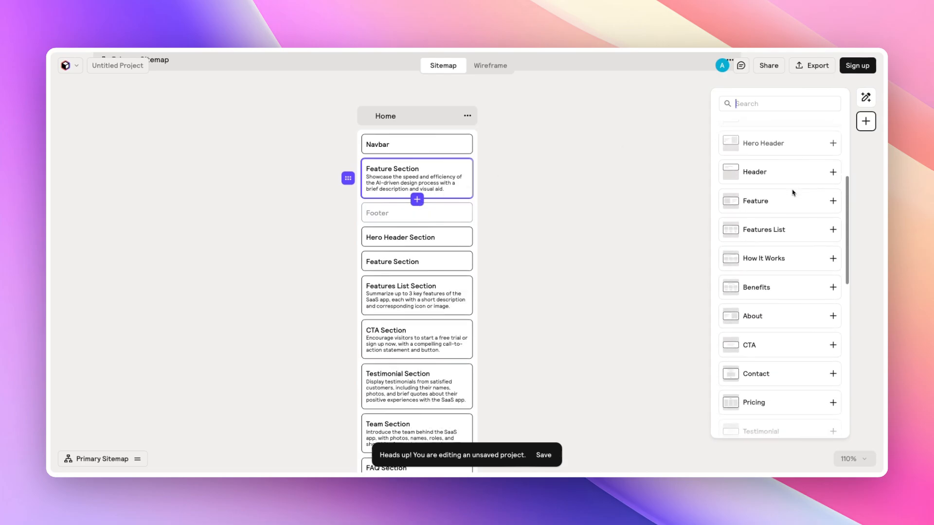
scroll(793, 193, "up", 4)
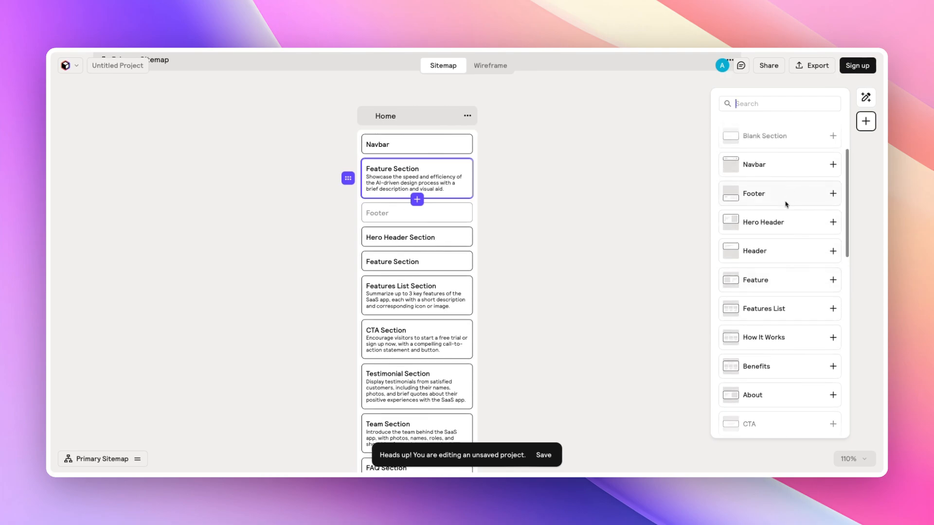
left_click(829, 238)
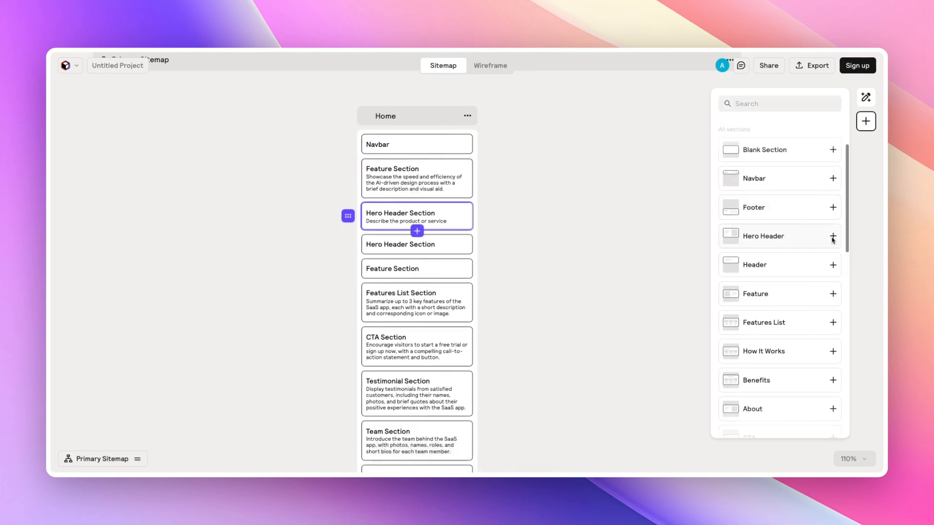
left_click(481, 222)
- Add a new blank page to the sitemap between the Features and Pricing pages
scroll(501, 224, "down", 10)
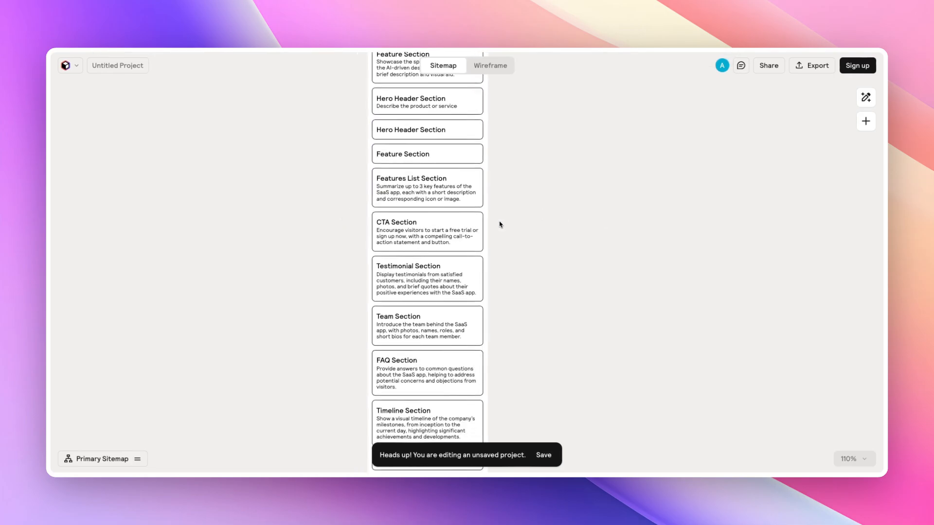
scroll(499, 224, "down", 4)
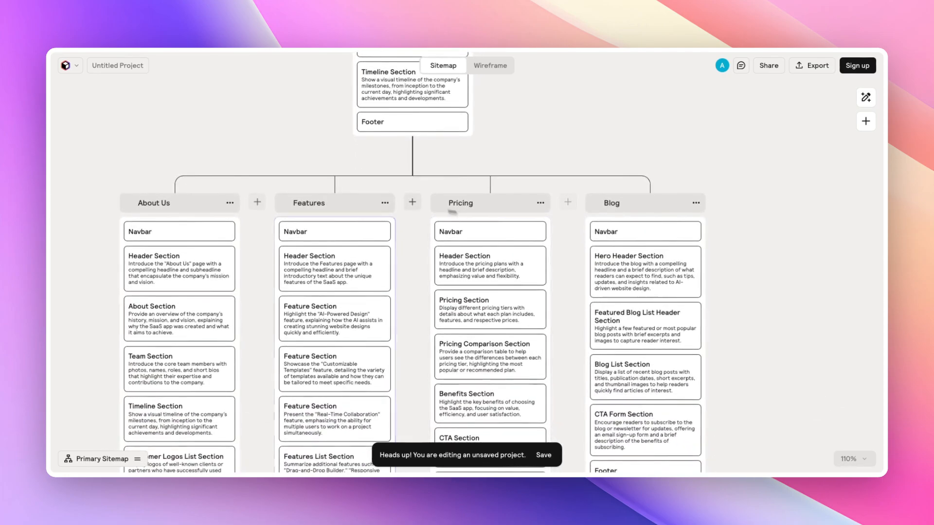
left_click_drag(384, 204, 205, 205)
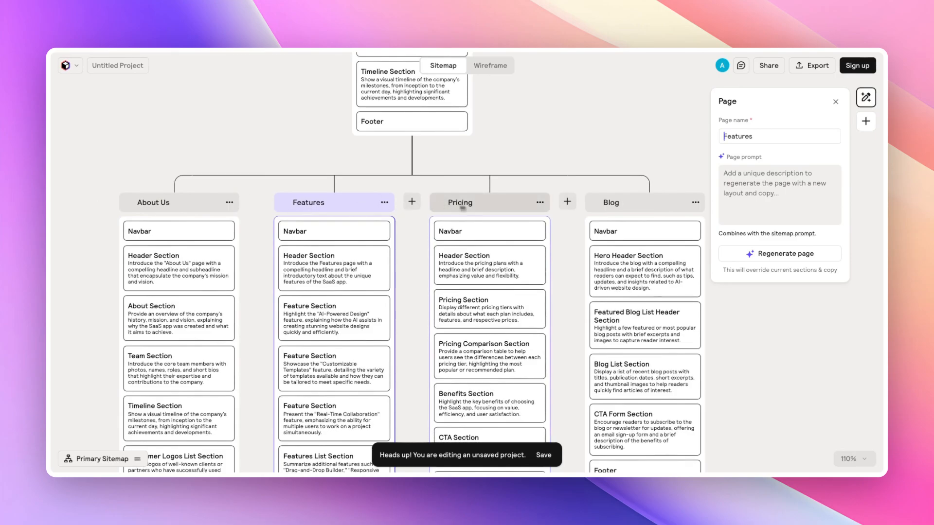
left_click(412, 202)
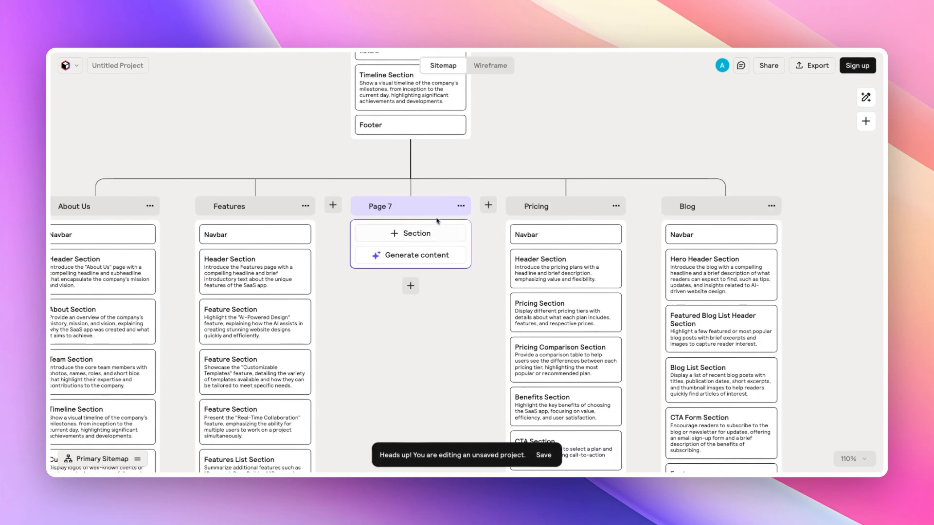
- Add a child page beneath the new blank page and open its page settings briefly
left_click(411, 286)
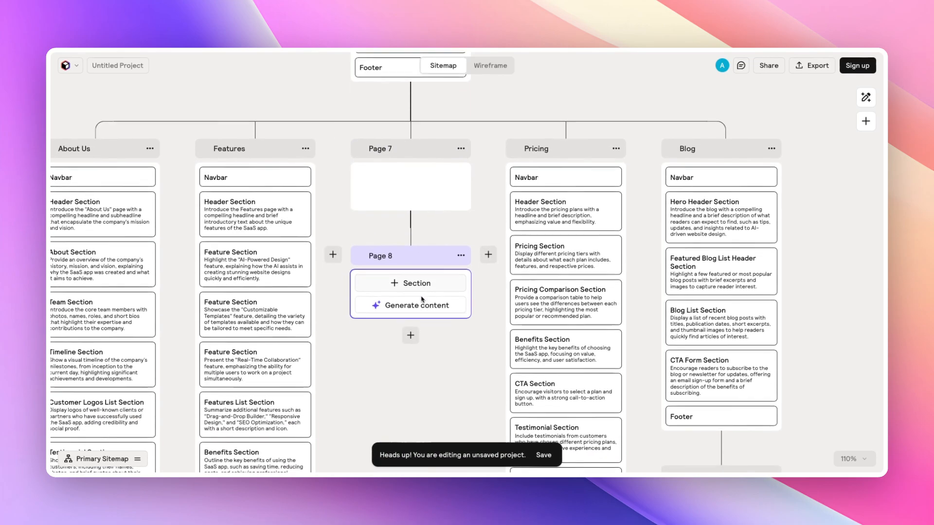
left_click_drag(418, 250, 411, 331)
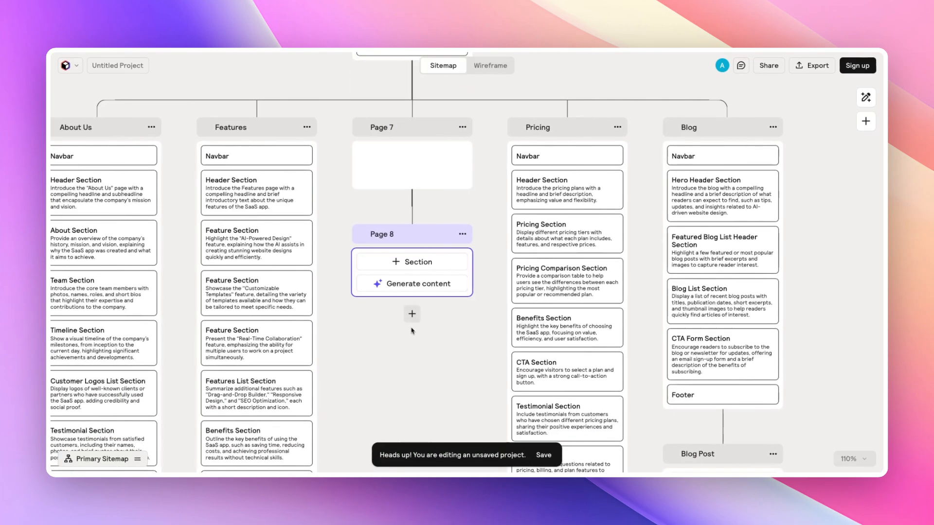
left_click(417, 287)
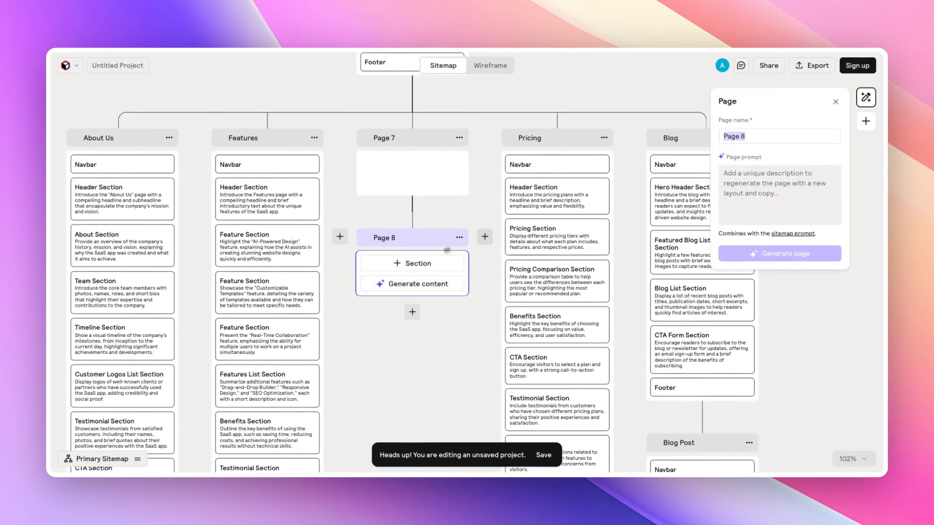
left_click(475, 224)
- Switch the project from the sitemap to the Wireframe view
scroll(475, 195, "up", 4)
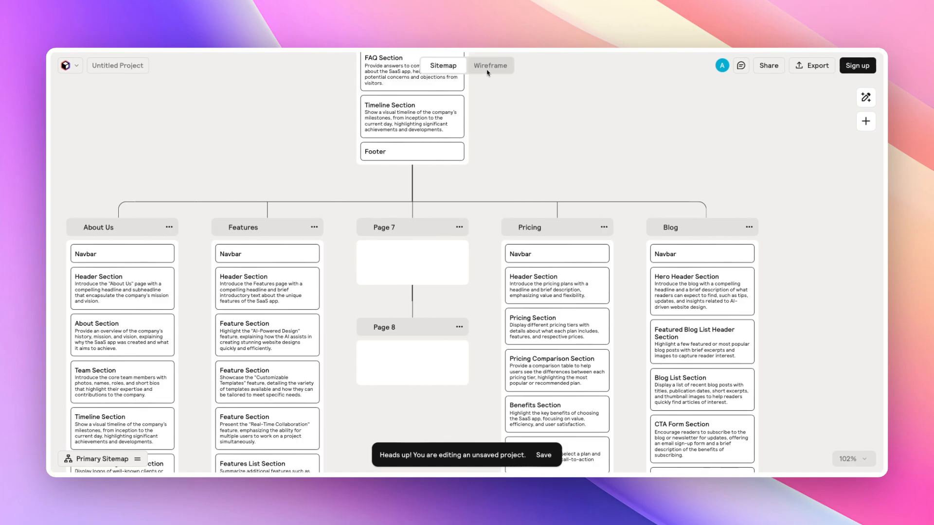
scroll(536, 109, "down", 5)
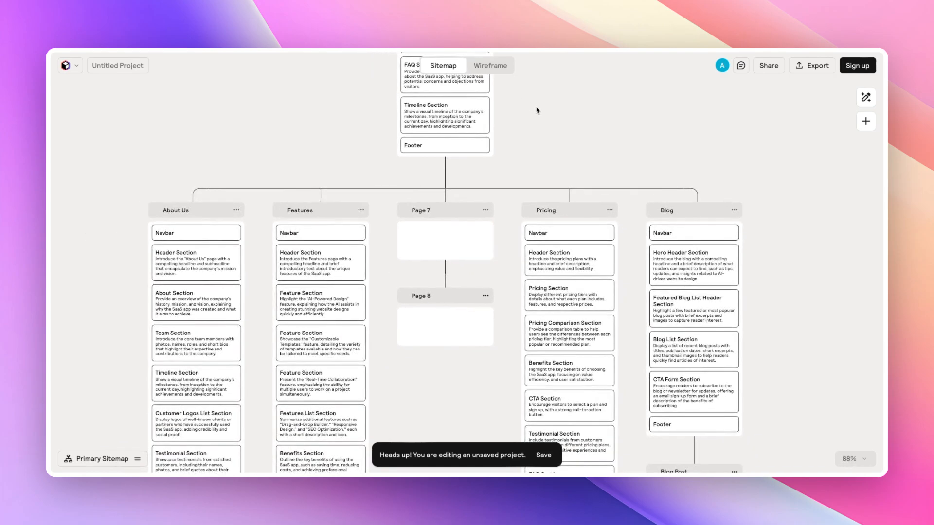
scroll(536, 110, "down", 1)
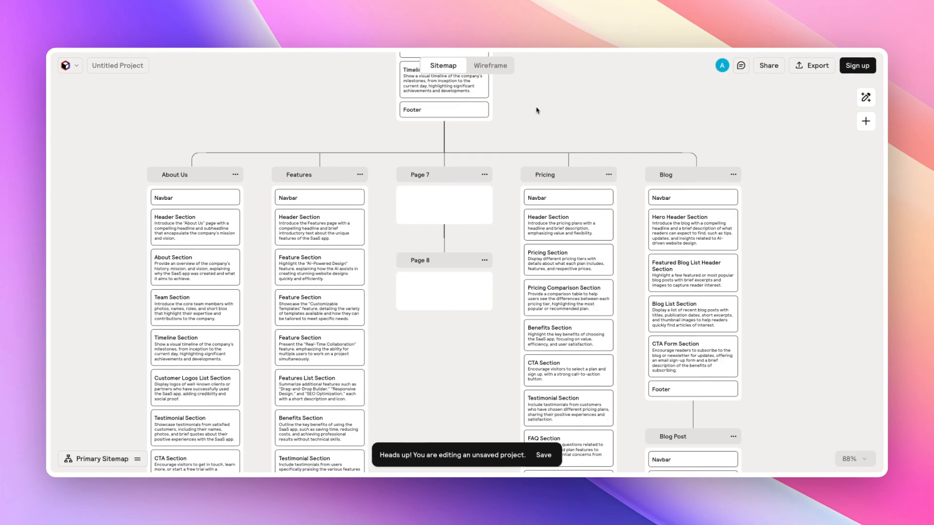
scroll(537, 110, "up", 5)
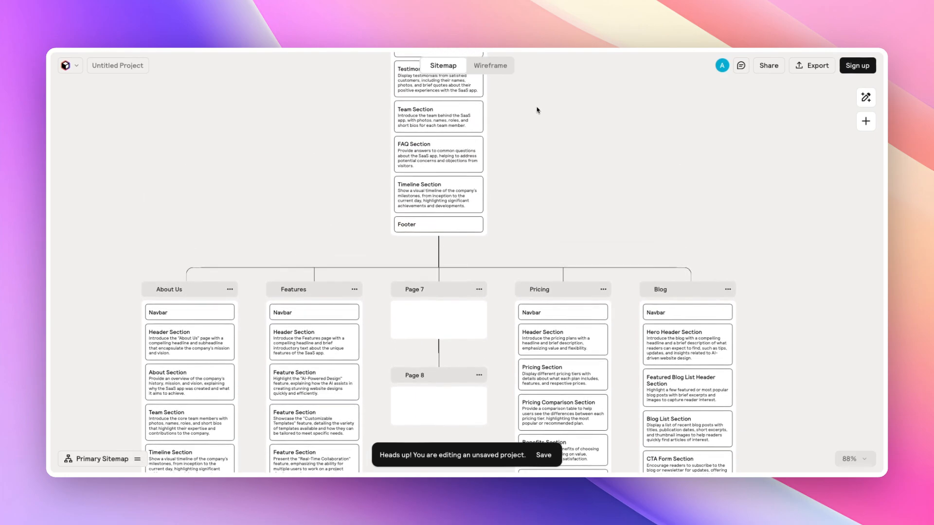
scroll(537, 110, "up", 1)
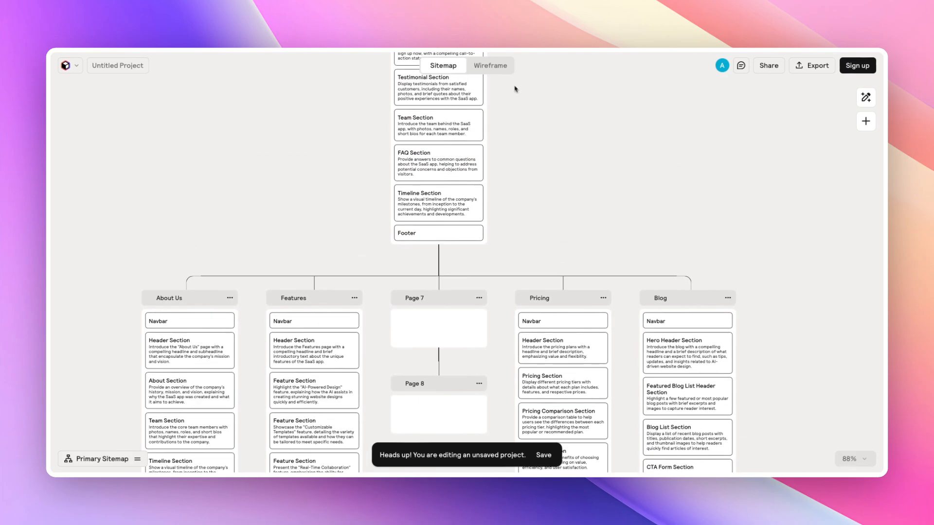
left_click(491, 73)
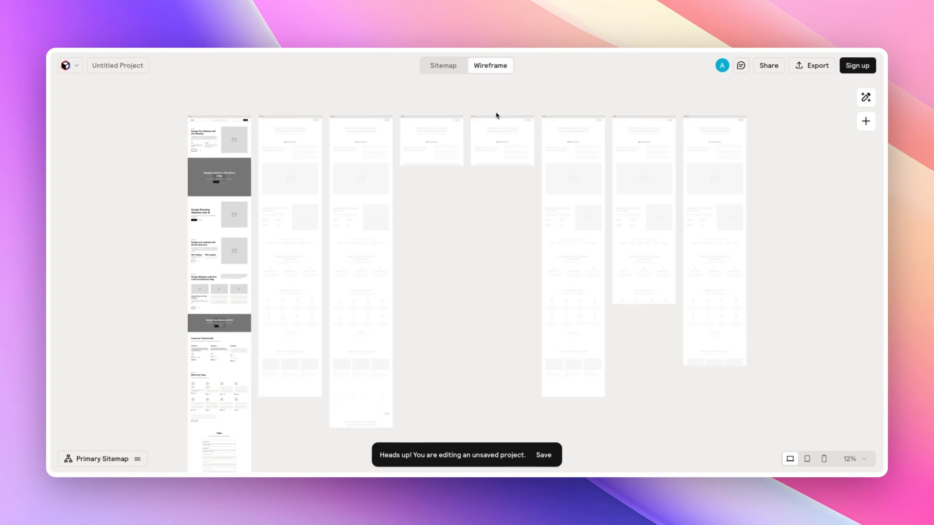
- Examine the Home page wireframe up close
scroll(496, 116, "down", 1)
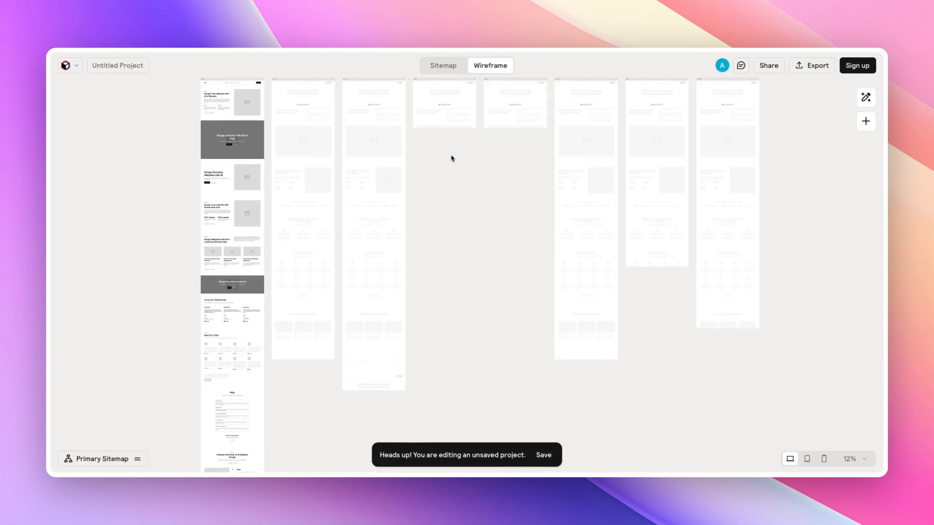
scroll(452, 158, "left", 2)
scroll(451, 158, "down", 1)
scroll(297, 94, "up", 5)
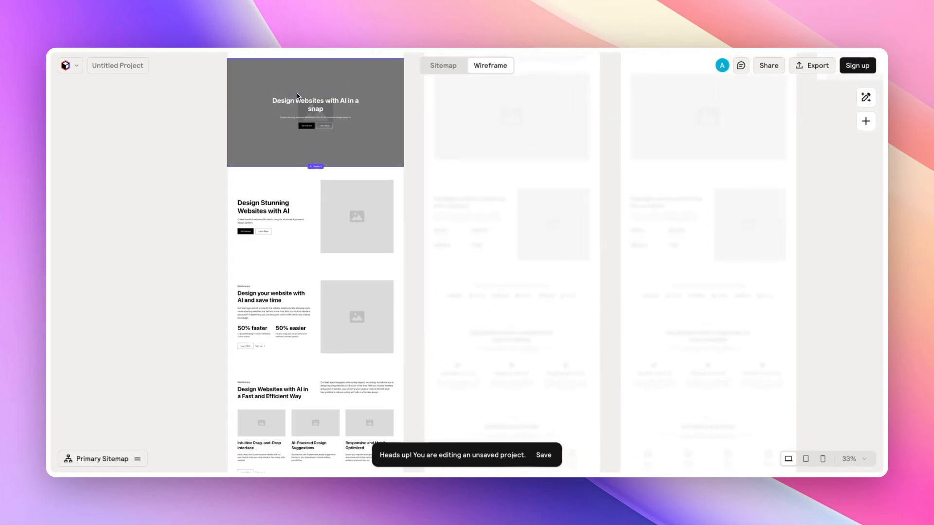
scroll(297, 93, "up", 3)
scroll(297, 92, "up", 4)
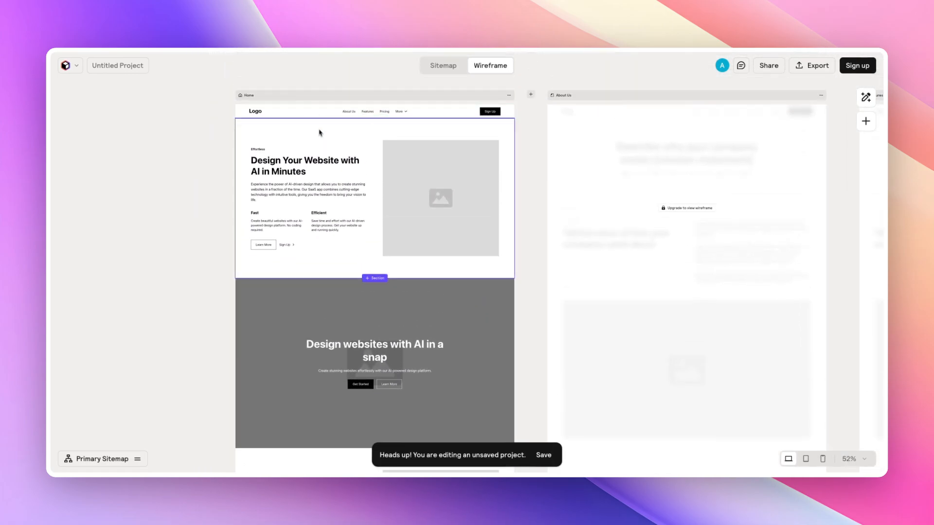
scroll(320, 132, "up", 5)
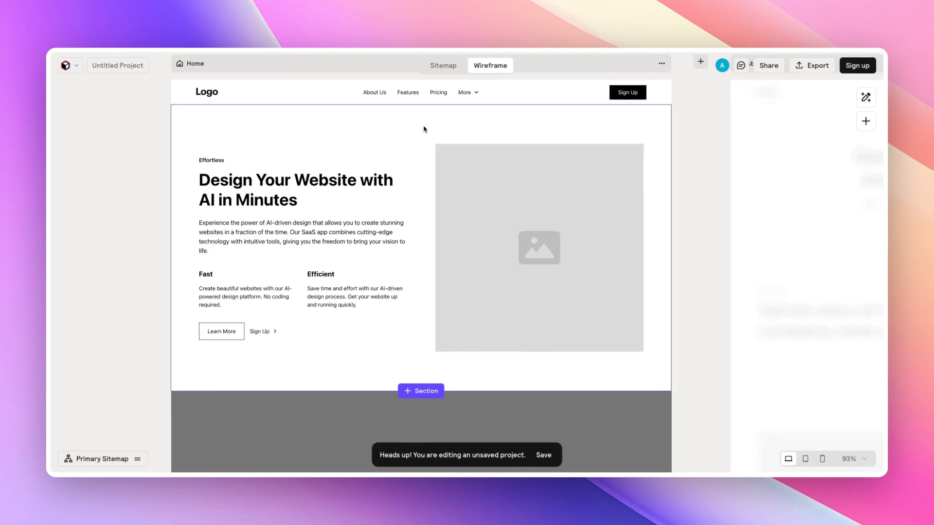
- Select the Home page's first Feature Section and open its Layout 4 component page in the Webflow Library to review it
left_click(422, 139)
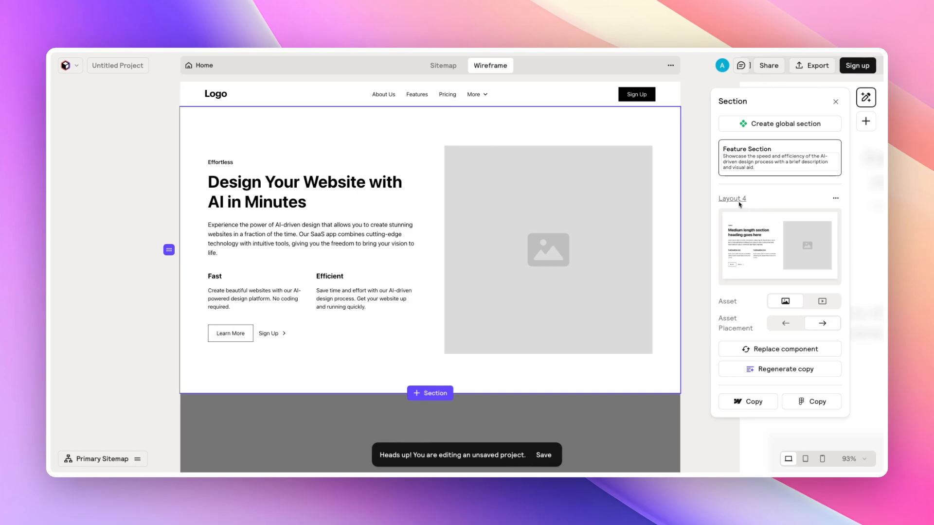
left_click(738, 200)
scroll(514, 73, "down", 6)
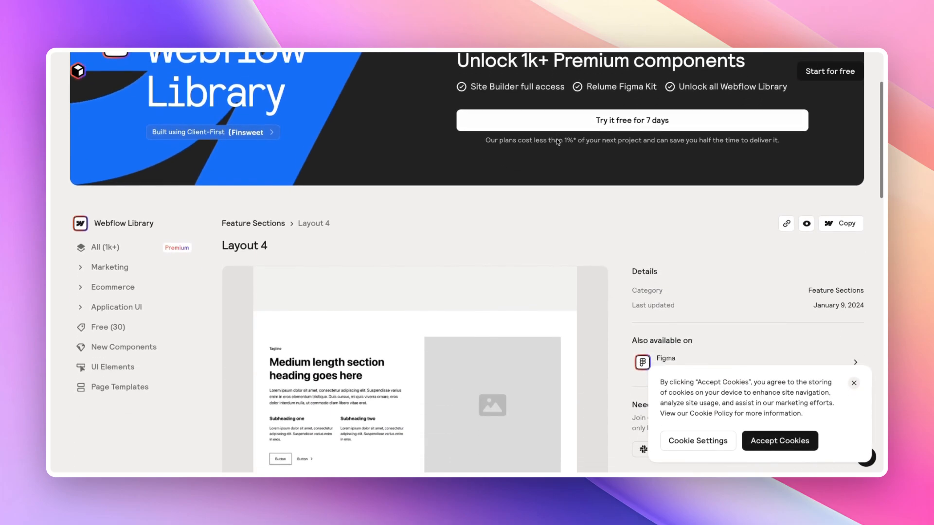
scroll(606, 161, "down", 6)
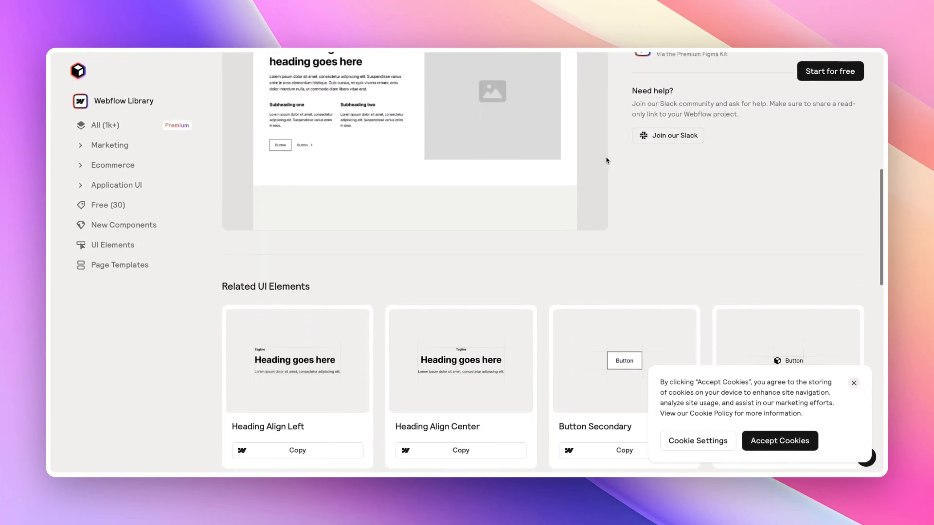
scroll(606, 159, "up", 3)
scroll(606, 159, "up", 10)
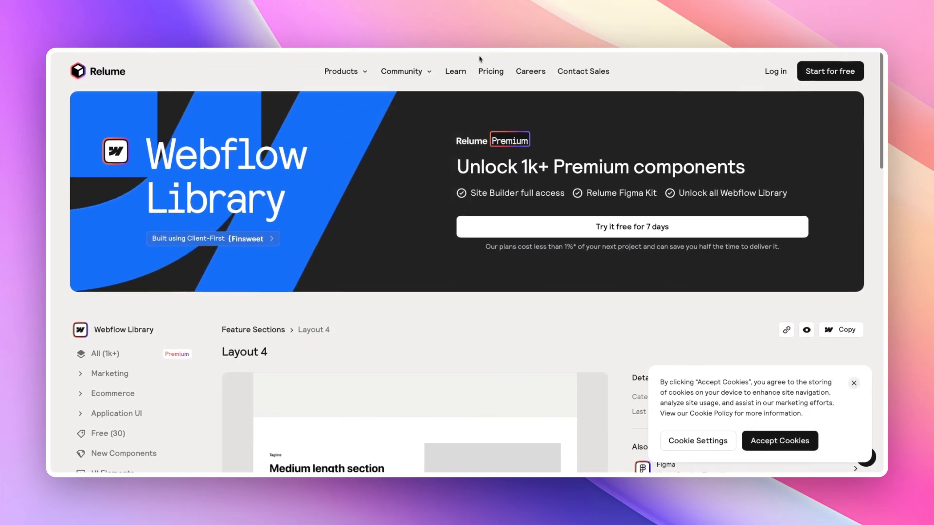
mouse_move(373, 79)
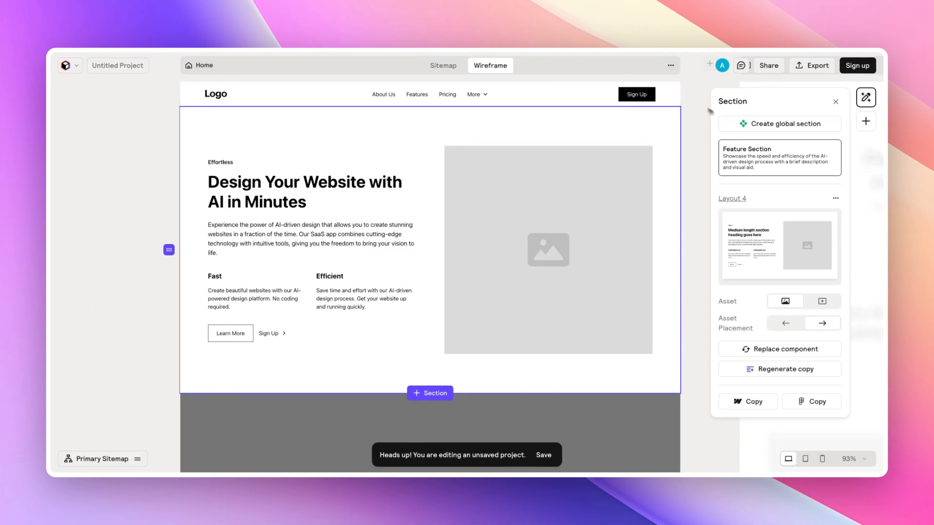
- Switch the Feature Section's asset from an image to a video
left_click(835, 199)
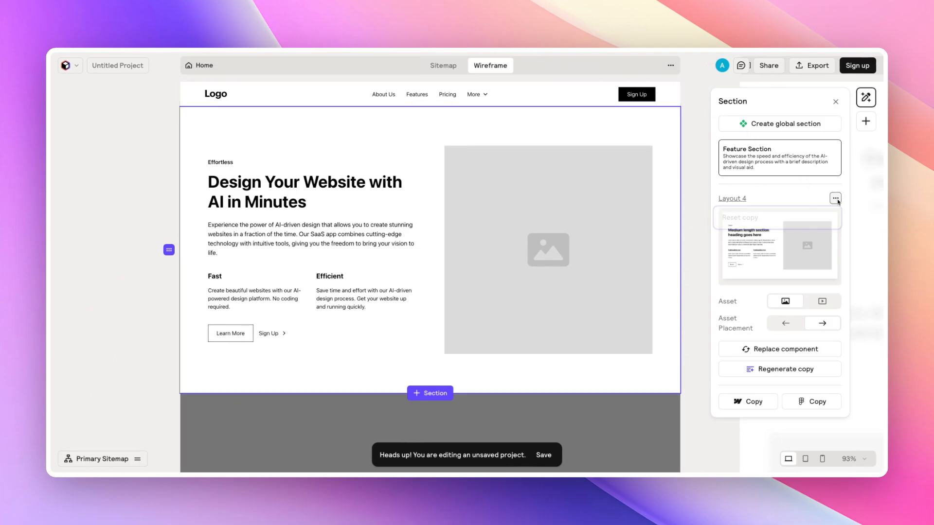
left_click(836, 198)
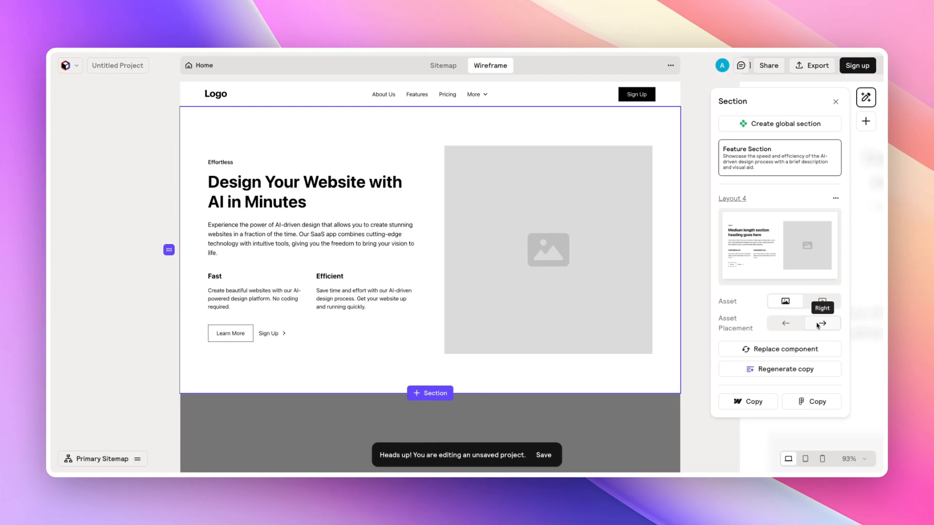
left_click(821, 302)
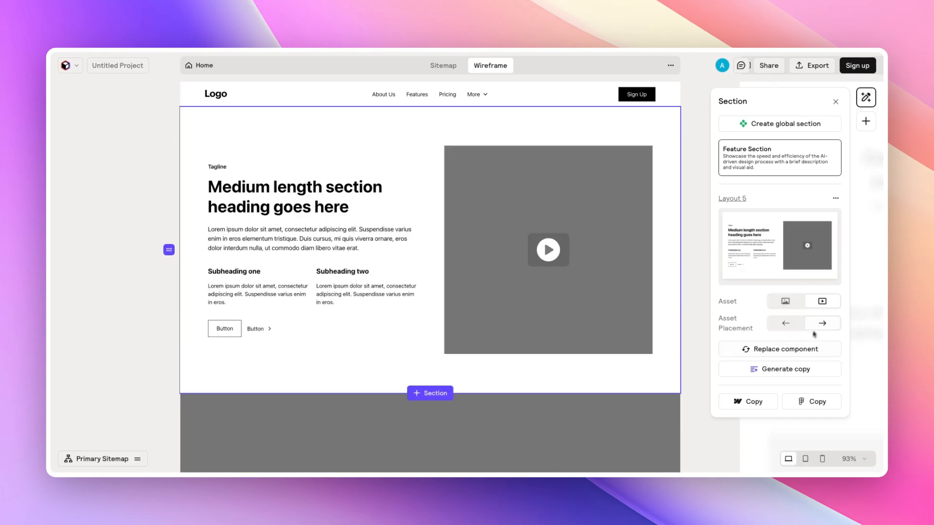
- Replace the selected Feature Section's component with Layout 89 from the suggested components
left_click(790, 350)
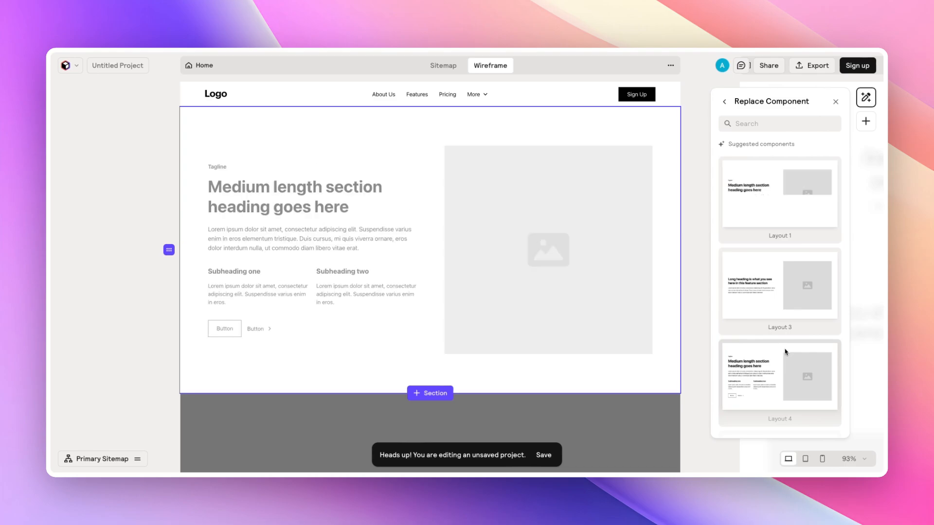
scroll(779, 258, "down", 10)
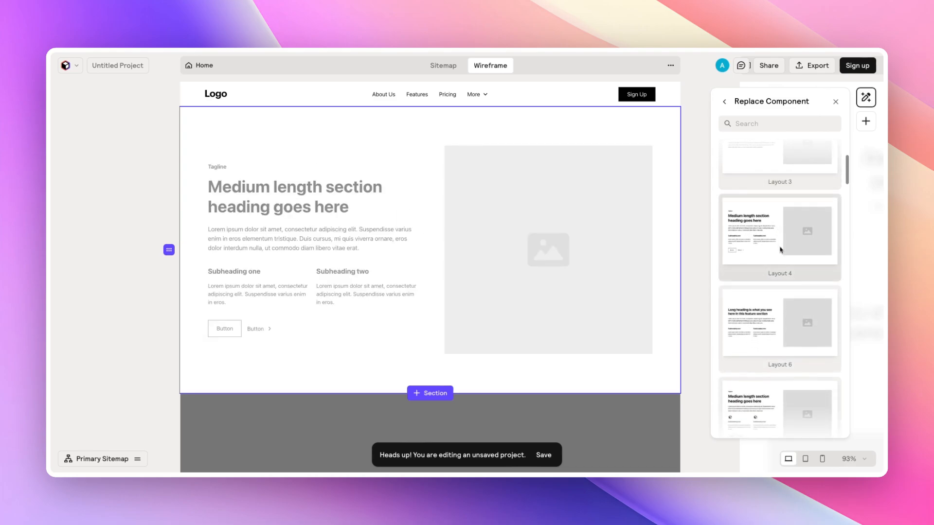
scroll(788, 258, "down", 5)
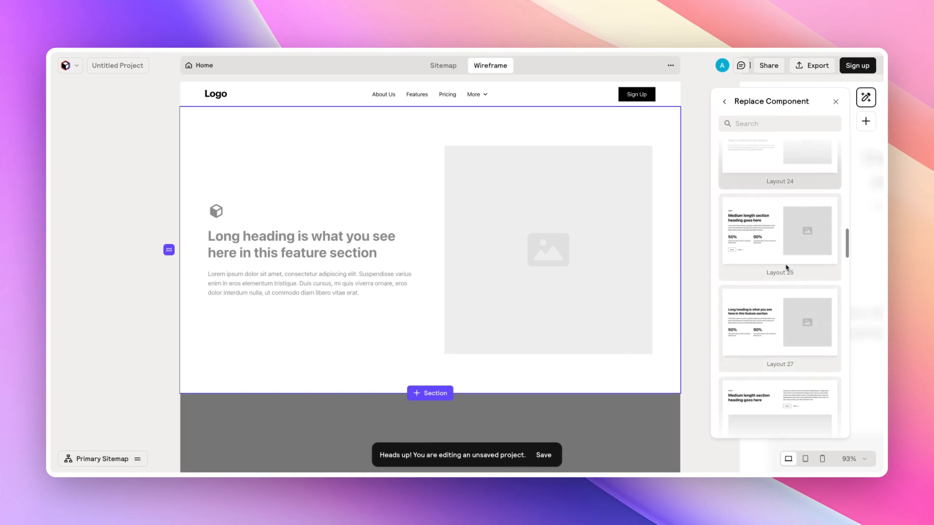
left_click(788, 270)
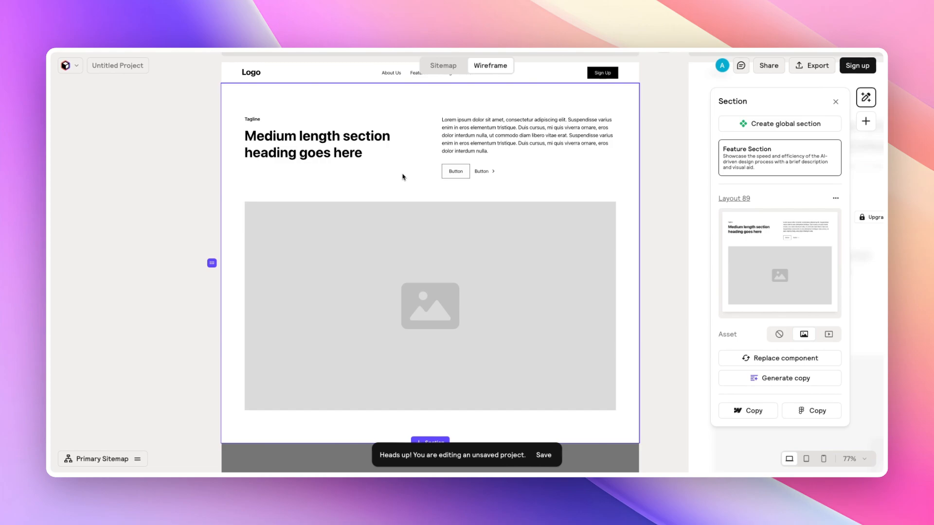
- Scroll through the Home page wireframe to review all of its sections
scroll(402, 177, "down", 3)
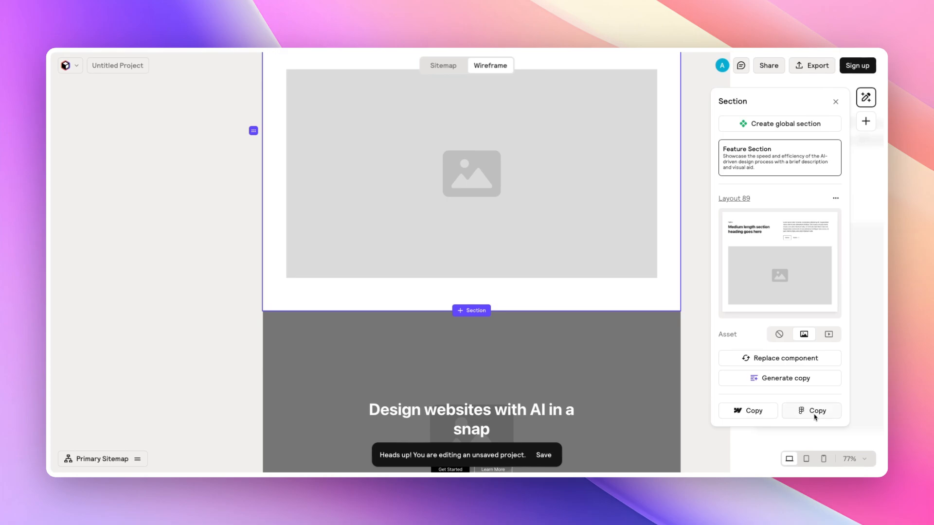
scroll(527, 282, "down", 3)
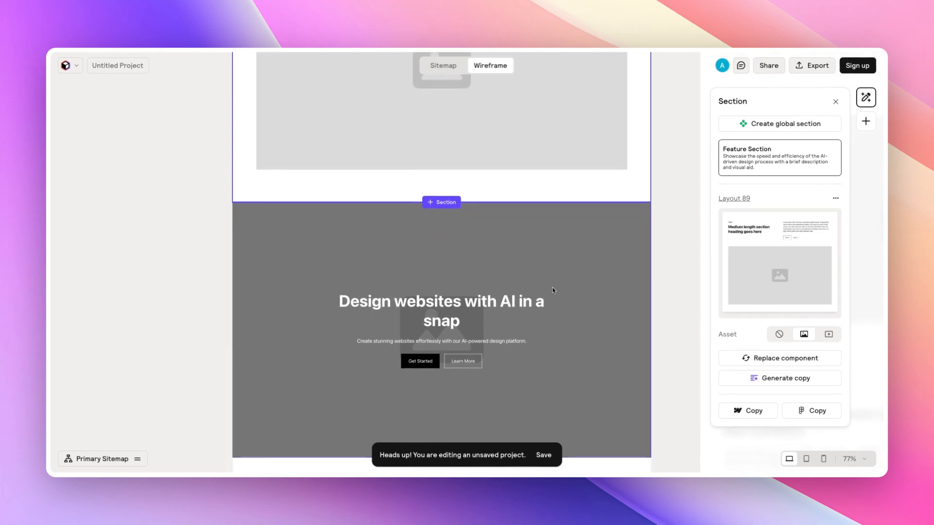
scroll(584, 269, "down", 3)
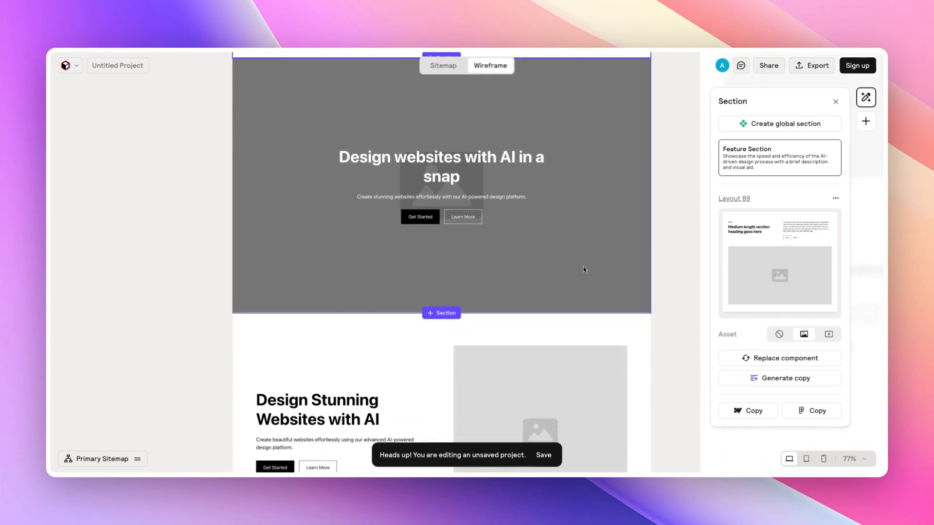
scroll(583, 269, "down", 5)
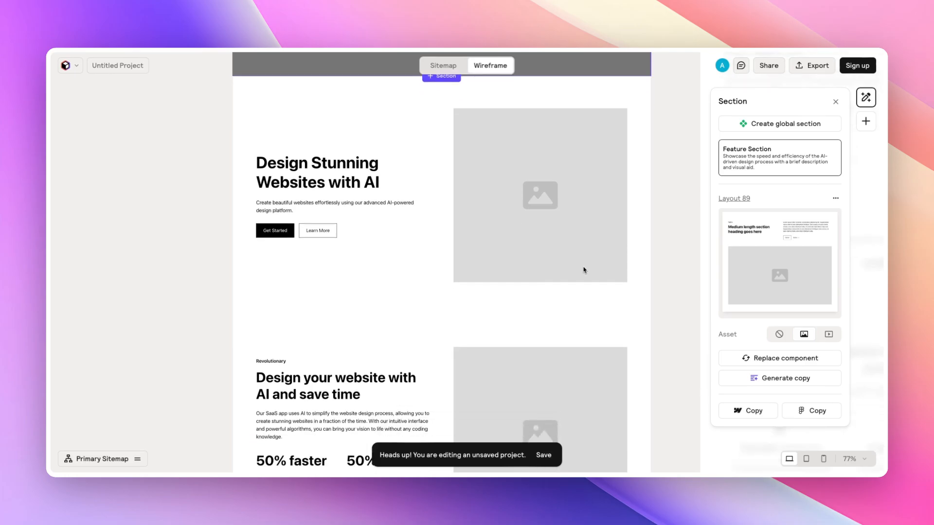
scroll(584, 270, "down", 4)
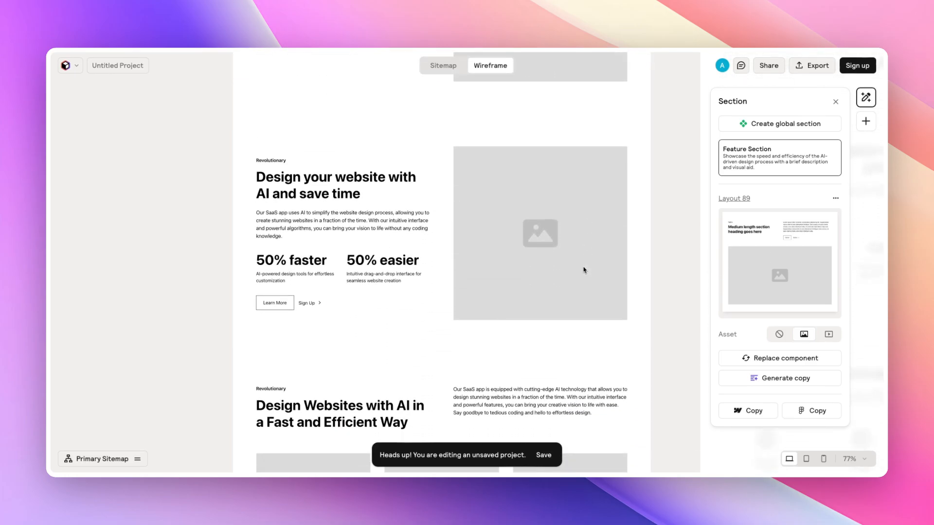
scroll(584, 270, "down", 3)
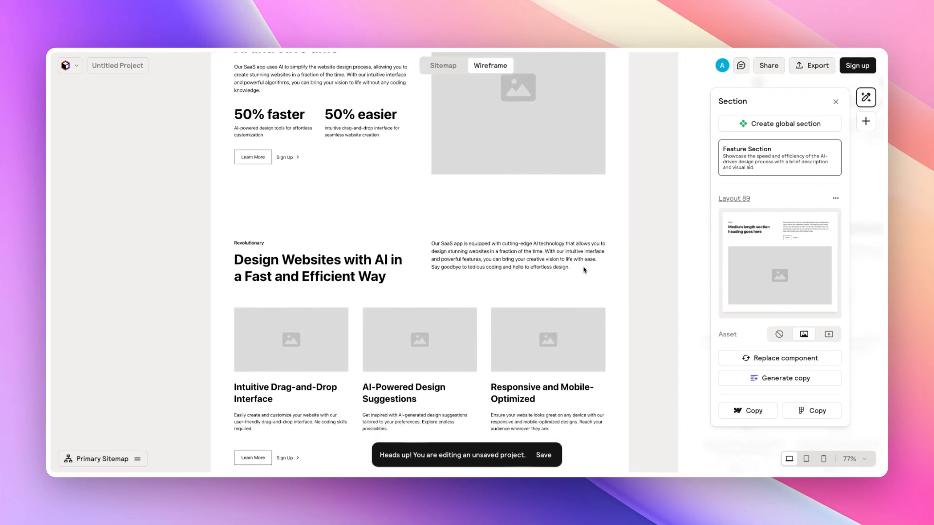
scroll(584, 270, "down", 3)
scroll(584, 270, "down", 5)
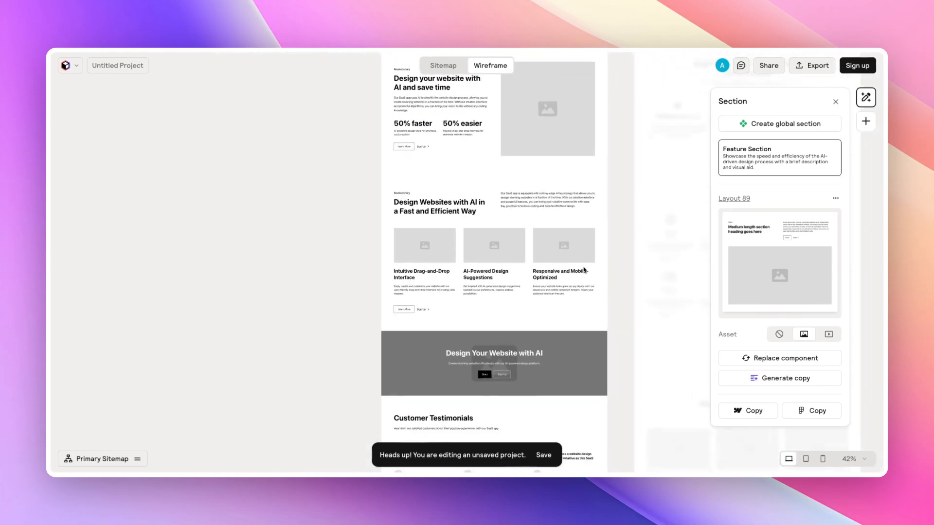
scroll(584, 270, "down", 5)
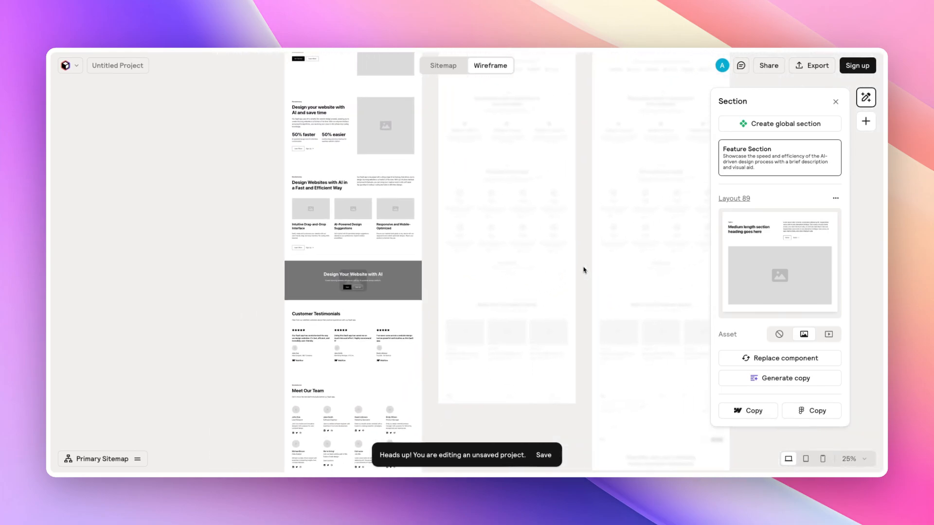
scroll(583, 270, "up", 5)
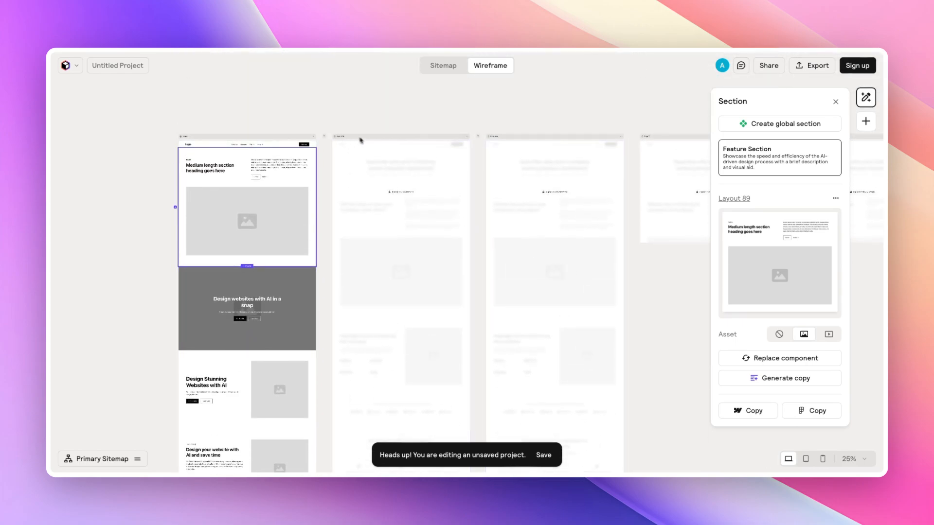
- Select the second page's wireframe to check its page options, then close the panel
left_click(373, 141)
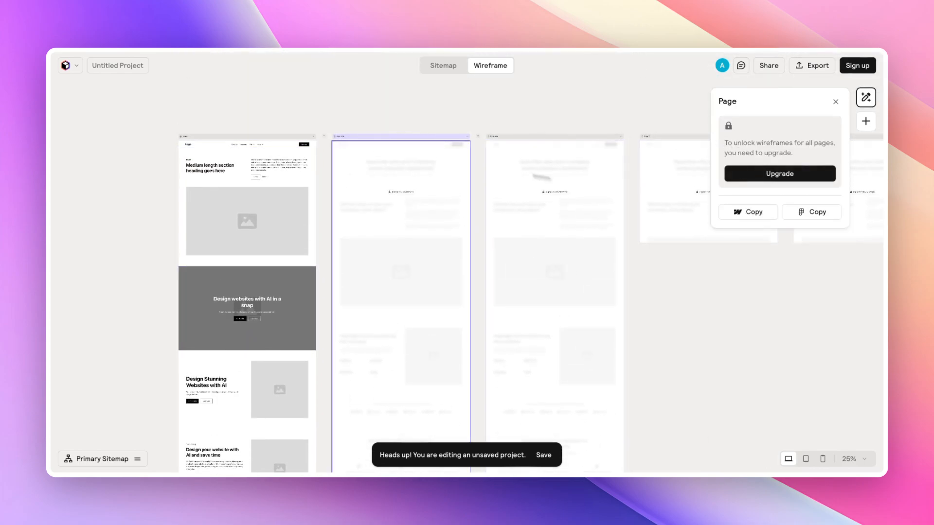
left_click(325, 124)
- Switch to the Sitemap view and review the Home page sections and the other pages
left_click(443, 66)
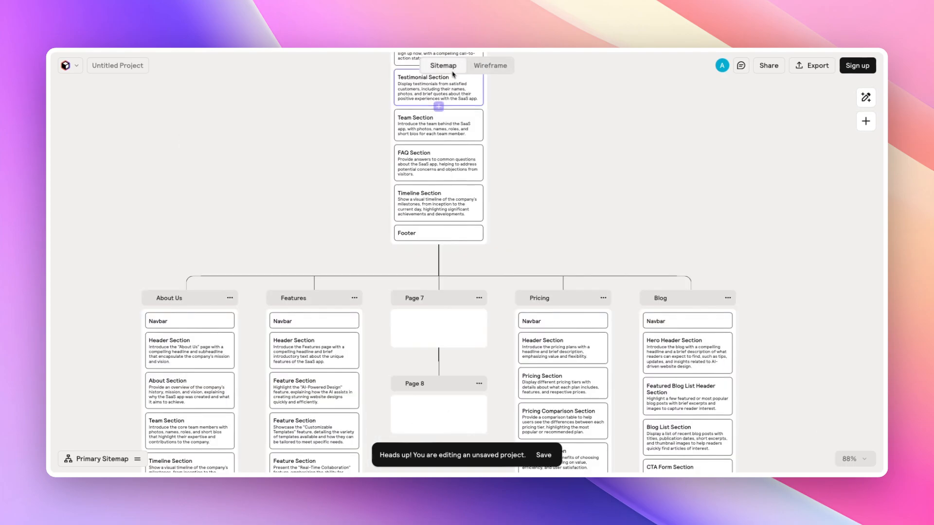
scroll(585, 202, "down", 5)
scroll(527, 204, "down", 5)
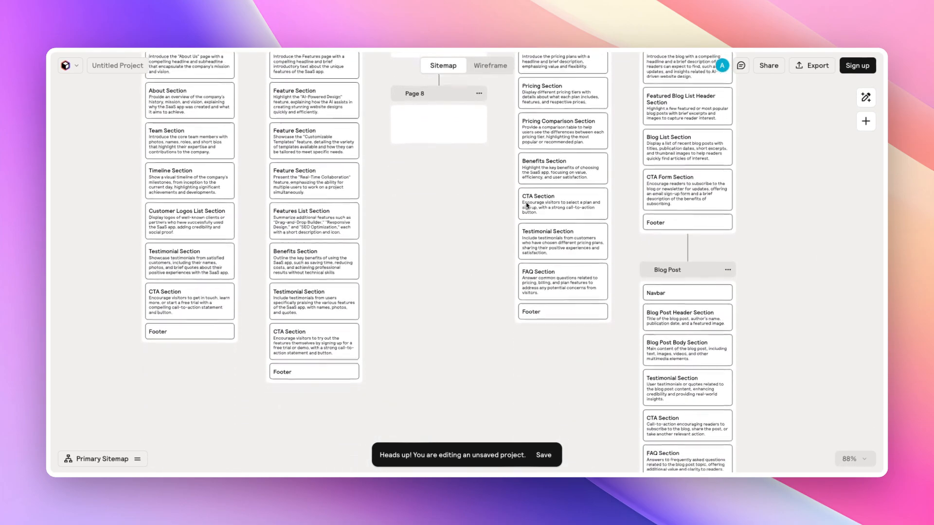
scroll(526, 207, "up", 5)
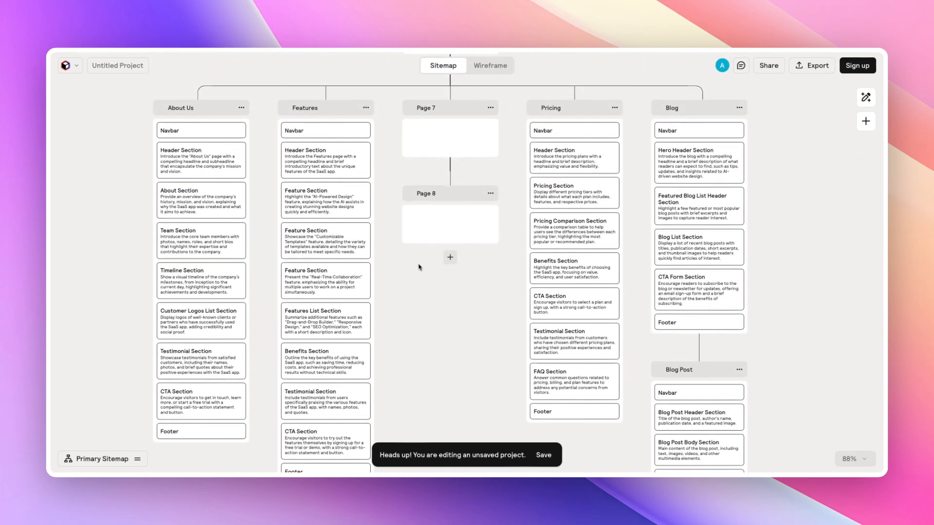
scroll(506, 257, "up", 5)
scroll(418, 261, "up", 5)
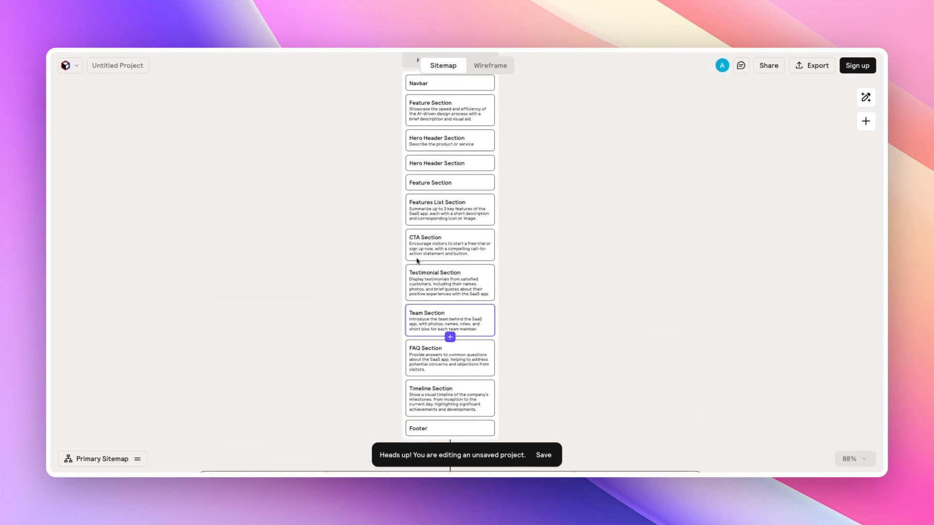
scroll(417, 261, "down", 8)
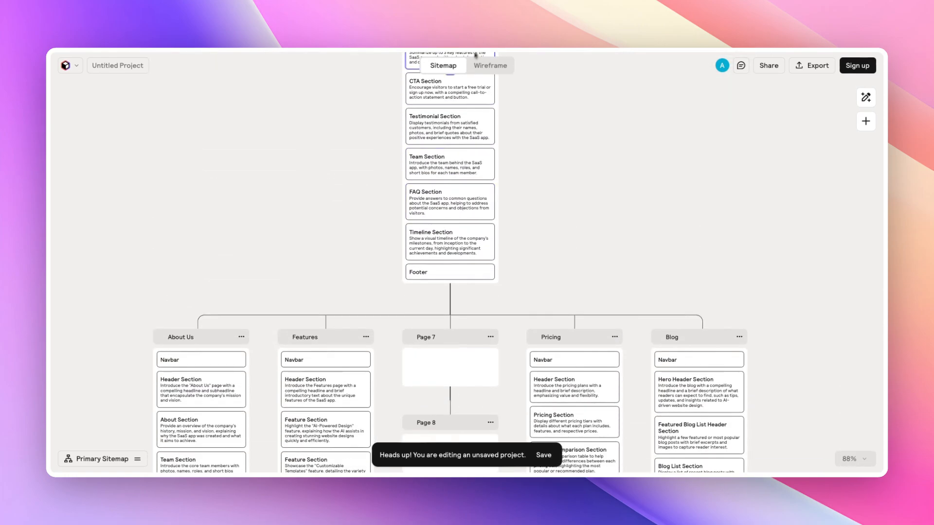
- Switch back to the Wireframe view and pan across the page wireframes
left_click(489, 64)
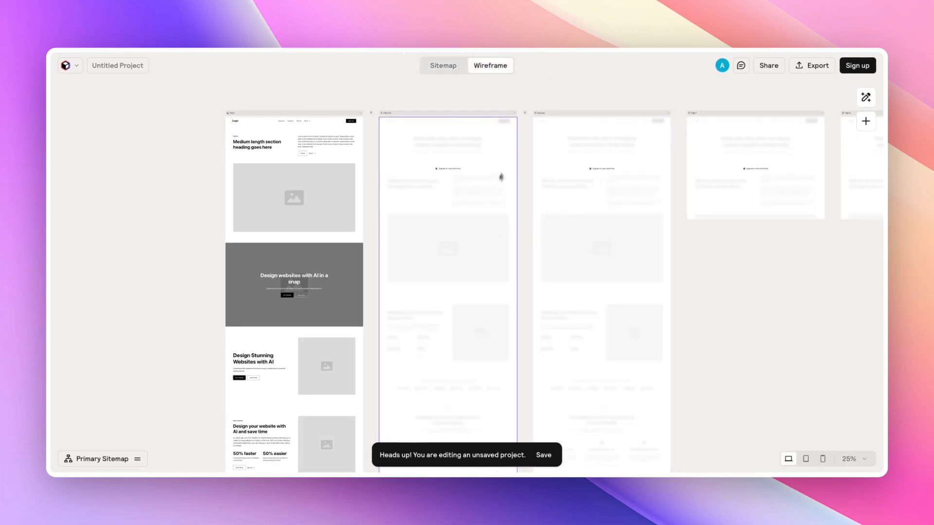
scroll(507, 146, "right", 10)
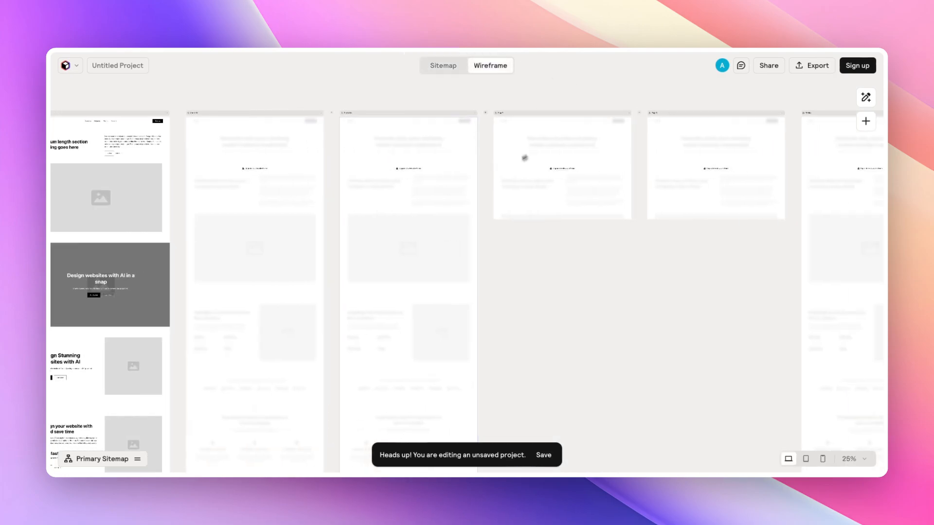
scroll(457, 160, "left", 10)
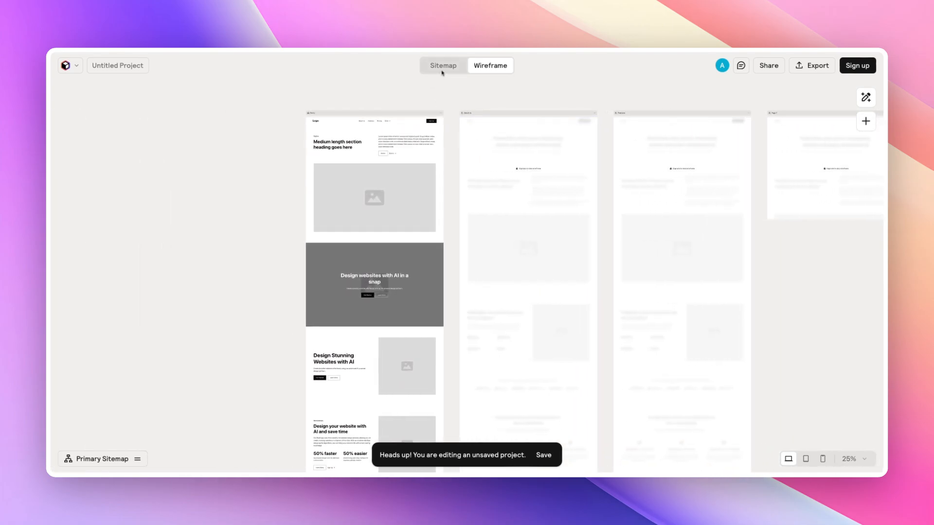
- Return to the Sitemap view and review the Home page's sections and the subpages below it
left_click(441, 67)
scroll(446, 154, "down", 10)
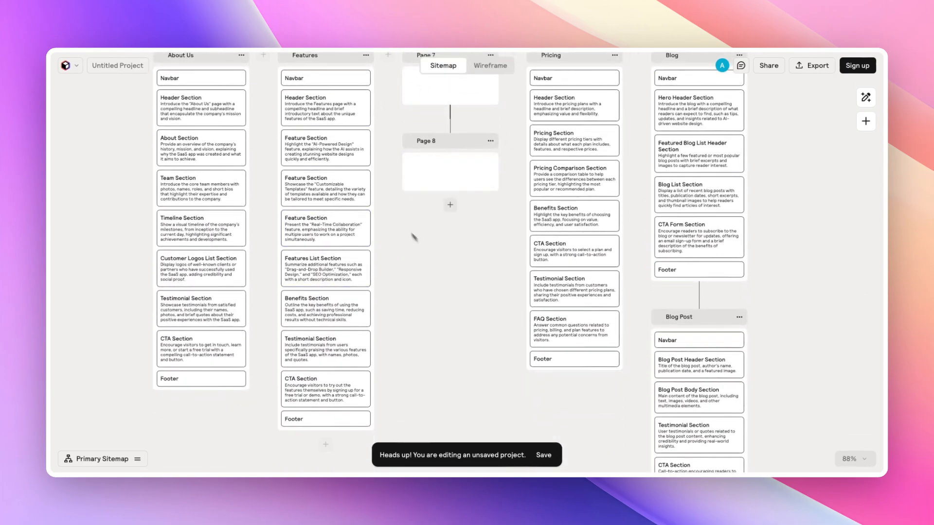
scroll(413, 236, "up", 7)
scroll(404, 219, "up", 11)
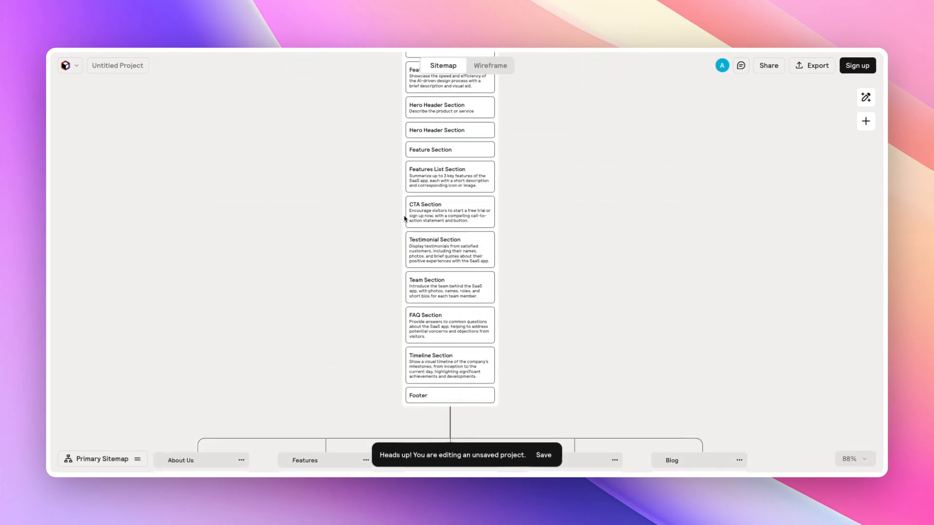
scroll(404, 218, "up", 3)
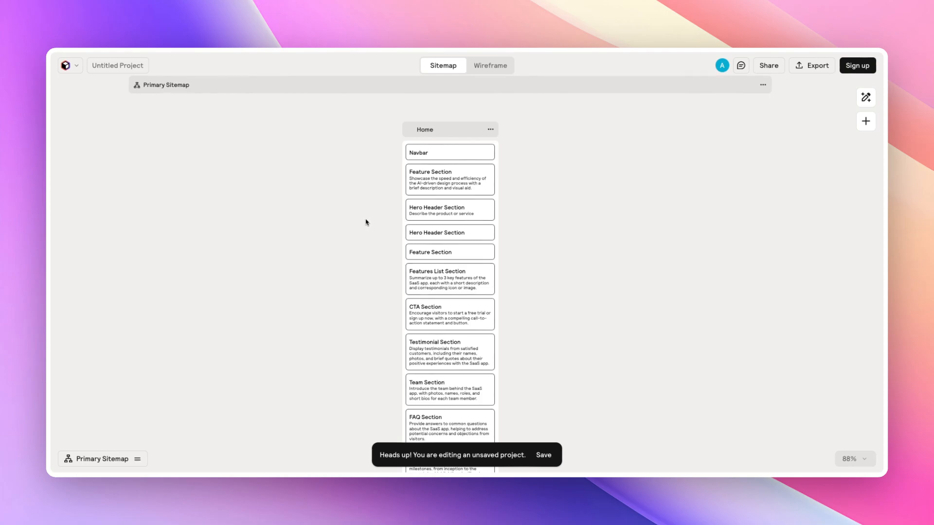
scroll(366, 222, "down", 2)
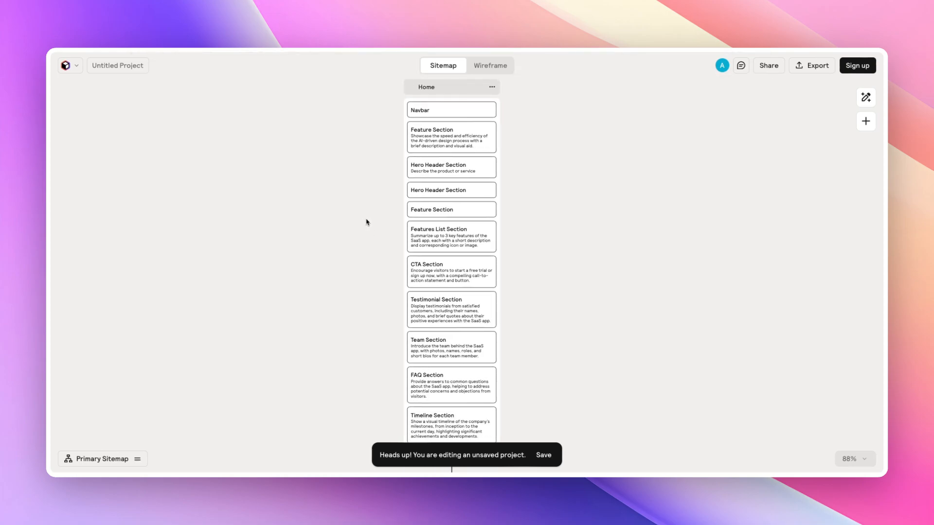
scroll(367, 222, "down", 15)
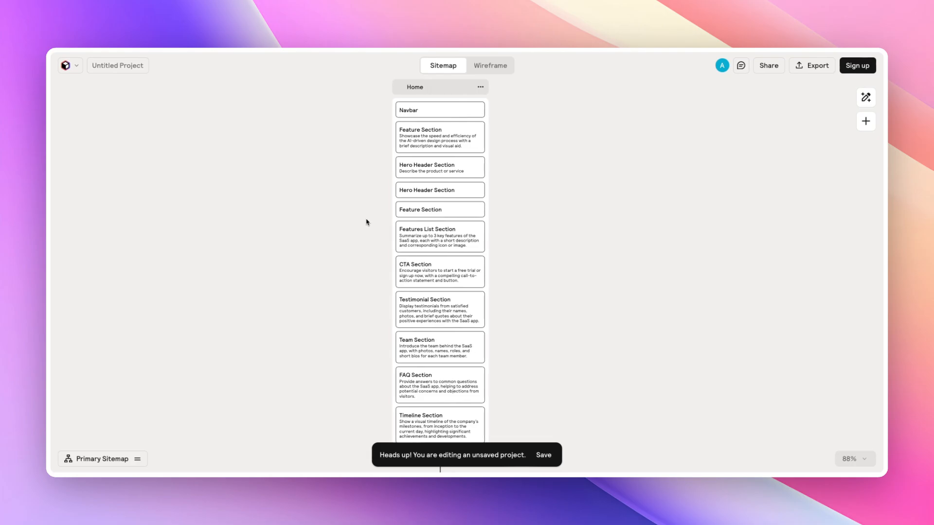
scroll(366, 222, "down", 2)
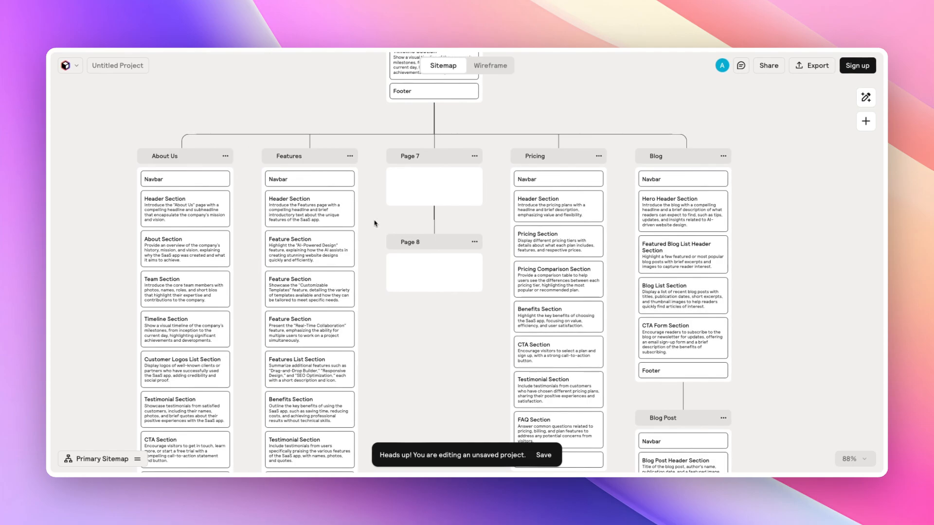
mouse_move(369, 219)
scroll(371, 218, "down", 5)
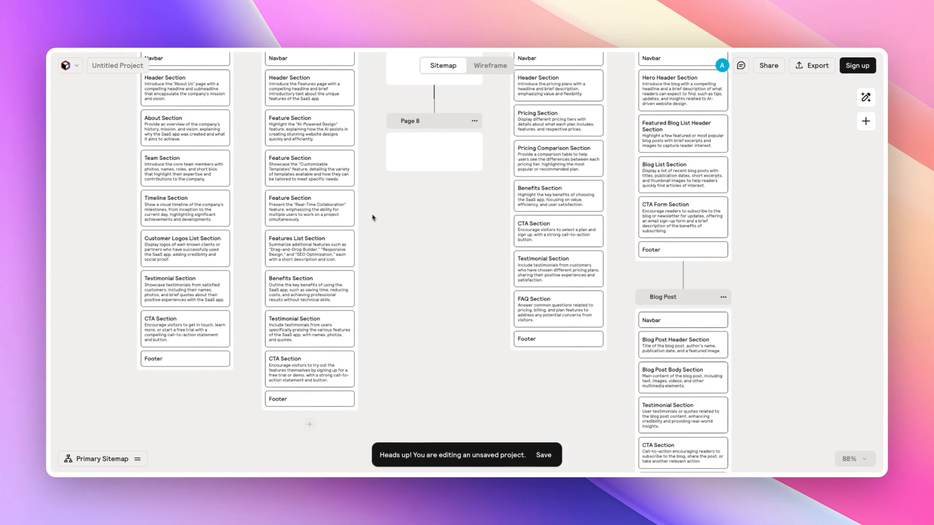